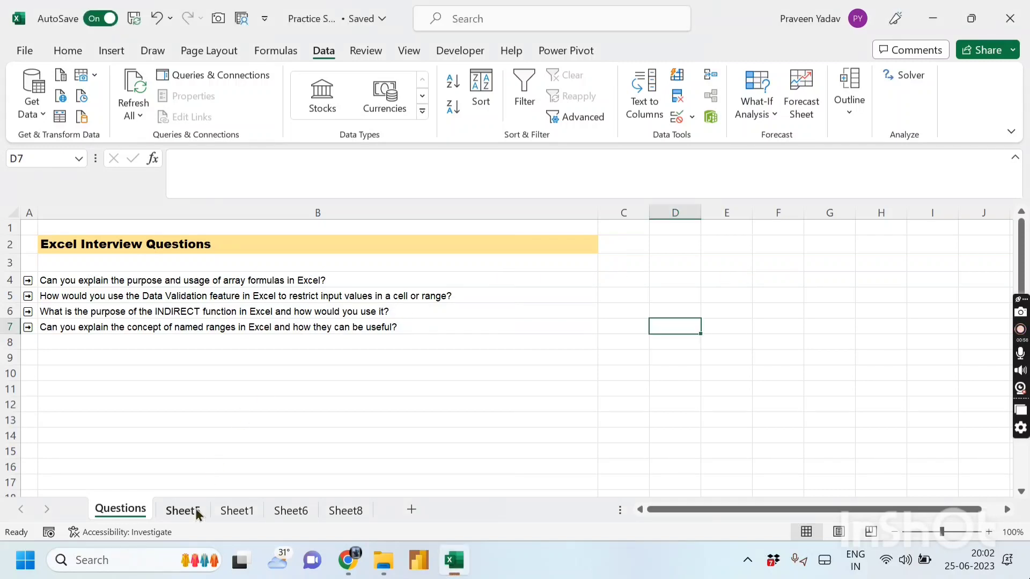
# On Sheet5, begin an XLOOKUP formula in E9 with D9:D13 as the lookup values
pyautogui.click(171, 517)
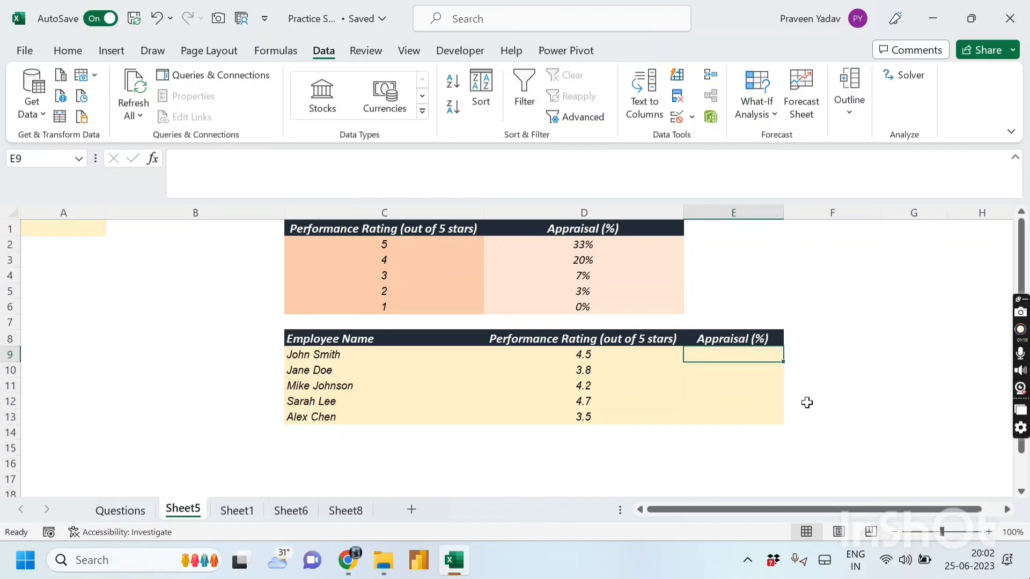
pyautogui.write('=xl')
pyautogui.press('Tab')
pyautogui.press('Left')
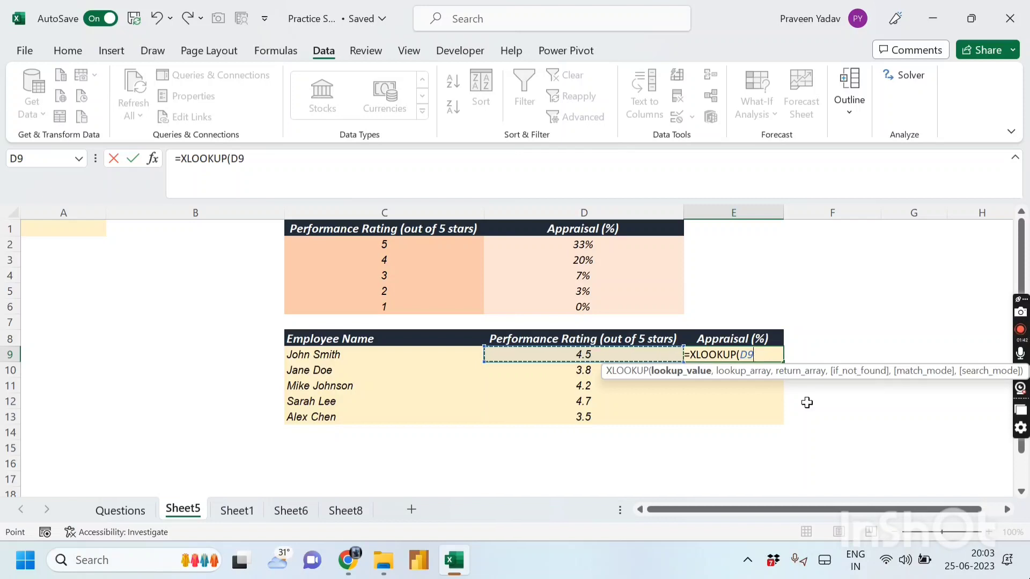
pyautogui.hotkey('ctrl', 'shift', 'Down')
pyautogui.write(',')
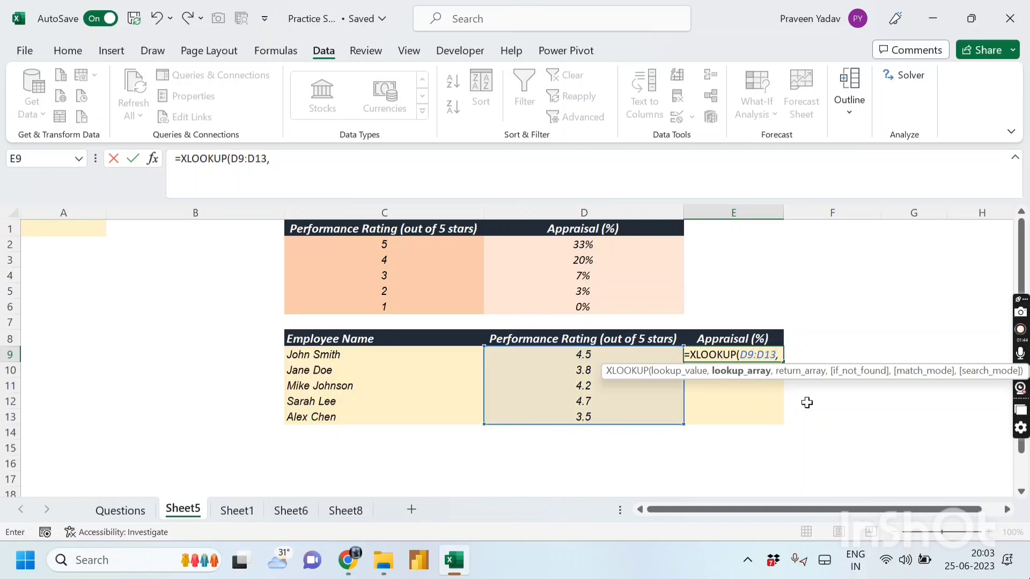
# Add the performance rating range C2:C6 as the lookup array of the XLOOKUP formula
pyautogui.press('Left')
pyautogui.press('Left')
pyautogui.press('Up')
pyautogui.press('Up')
pyautogui.press('Up')
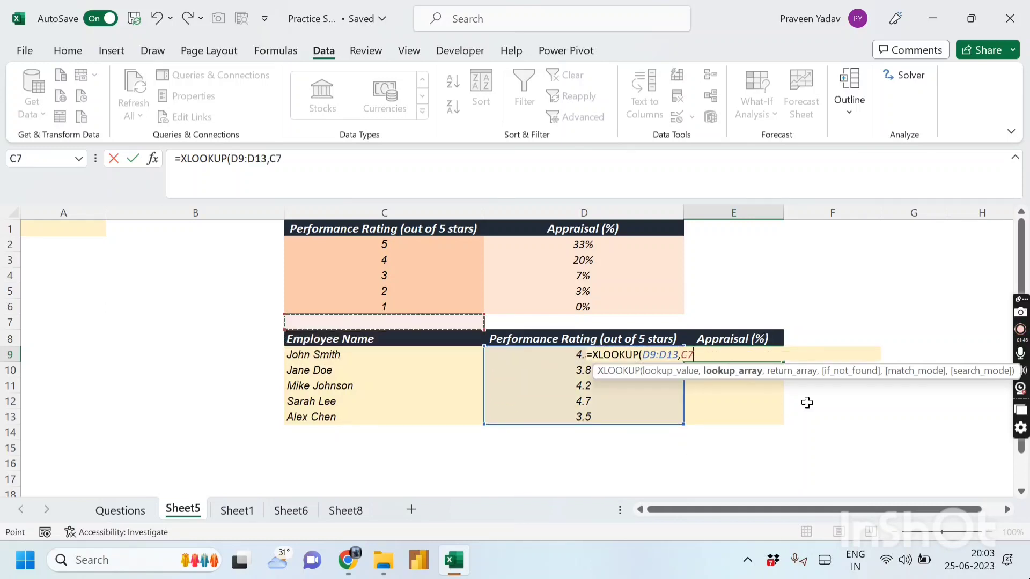
pyautogui.hotkey('shift', 'Up')
pyautogui.hotkey('shift', 'Up')
pyautogui.hotkey('shift', 'Up')
pyautogui.hotkey('shift', 'Up')
pyautogui.write(',')
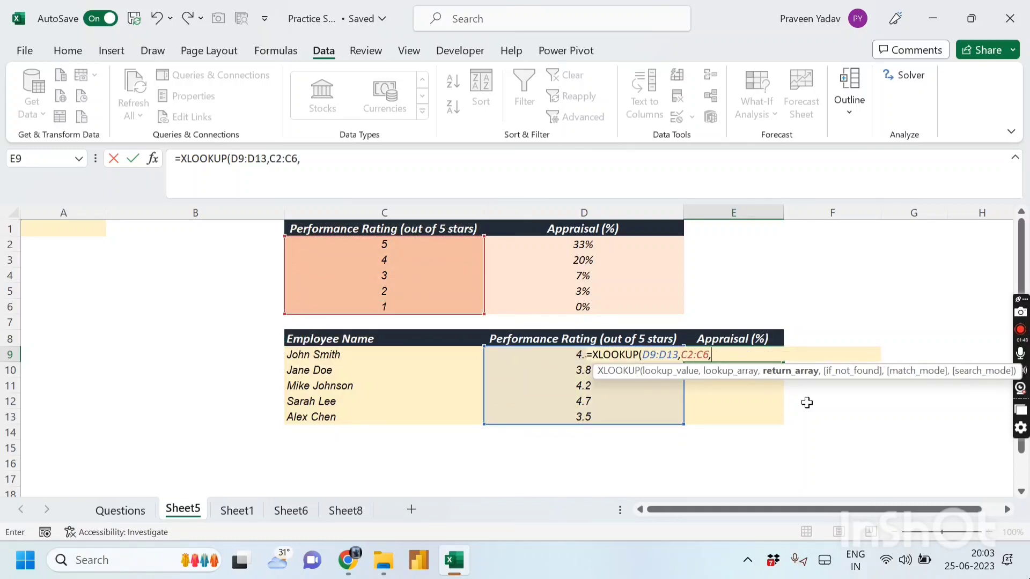
# Add the appraisal percentage range D2:D6 as the return array of the XLOOKUP formula
pyautogui.press('Left')
pyautogui.press('Up')
pyautogui.press('Up')
pyautogui.press('Up')
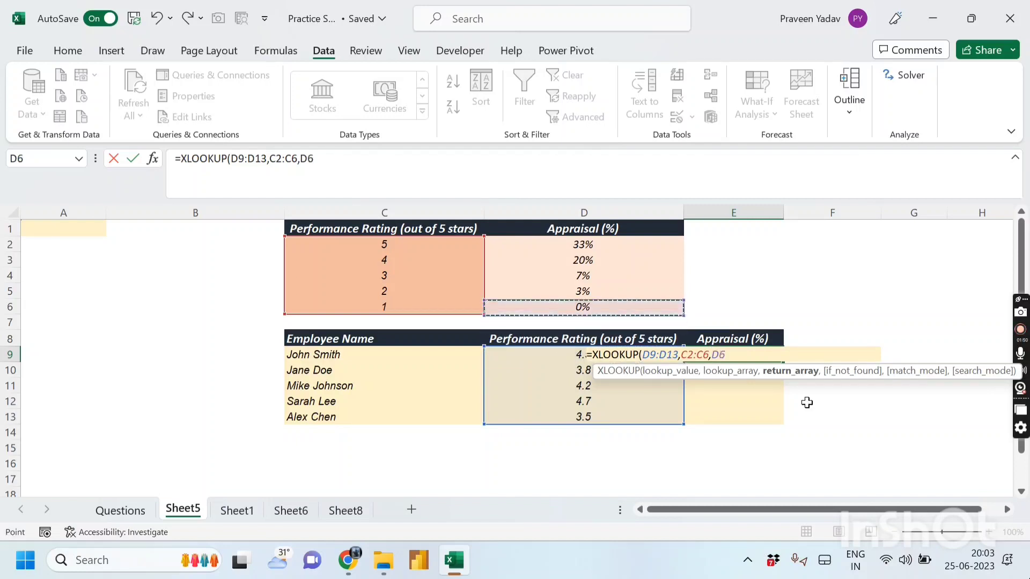
pyautogui.hotkey('shift', 'Up')
pyautogui.hotkey('shift', 'Up')
pyautogui.hotkey('shift', 'Up')
pyautogui.hotkey('shift', 'Up')
pyautogui.write(',')
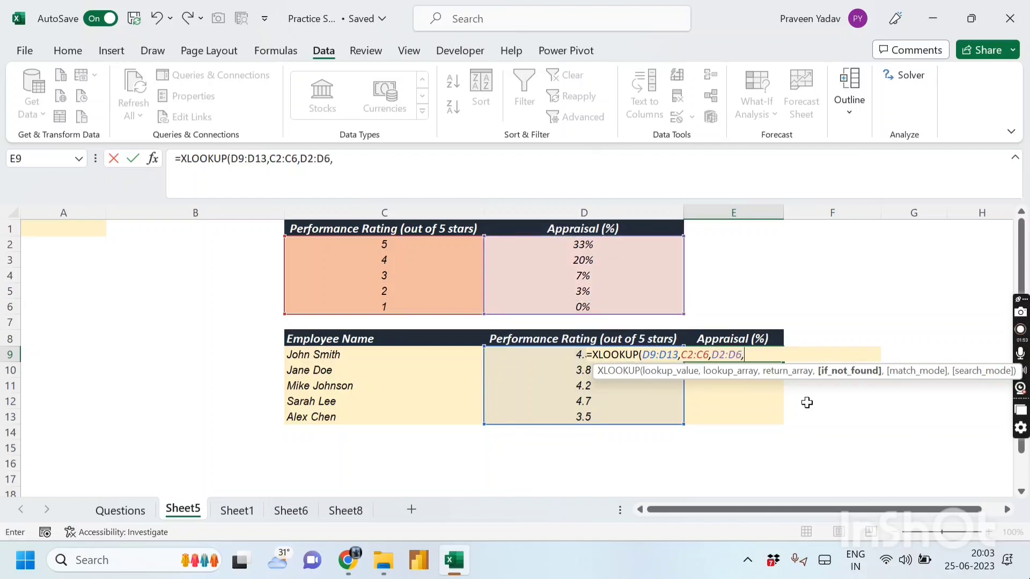
# Finish the XLOOKUP with an empty string if not found and match mode 1, exact match or next larger item
pyautogui.write('"",')
pyautogui.click(807, 405)
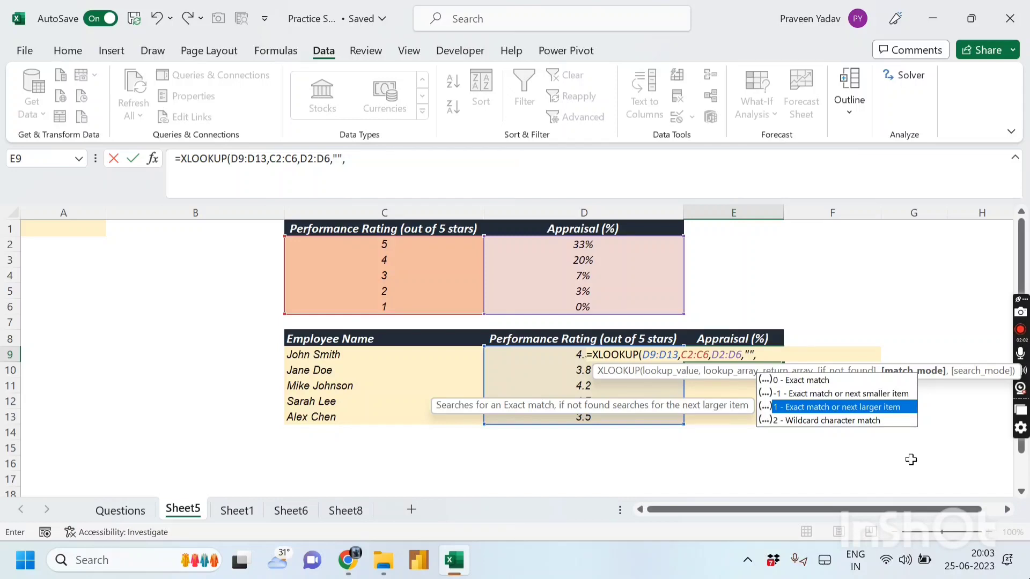
pyautogui.press('Tab')
pyautogui.write(')')
pyautogui.press('Return')
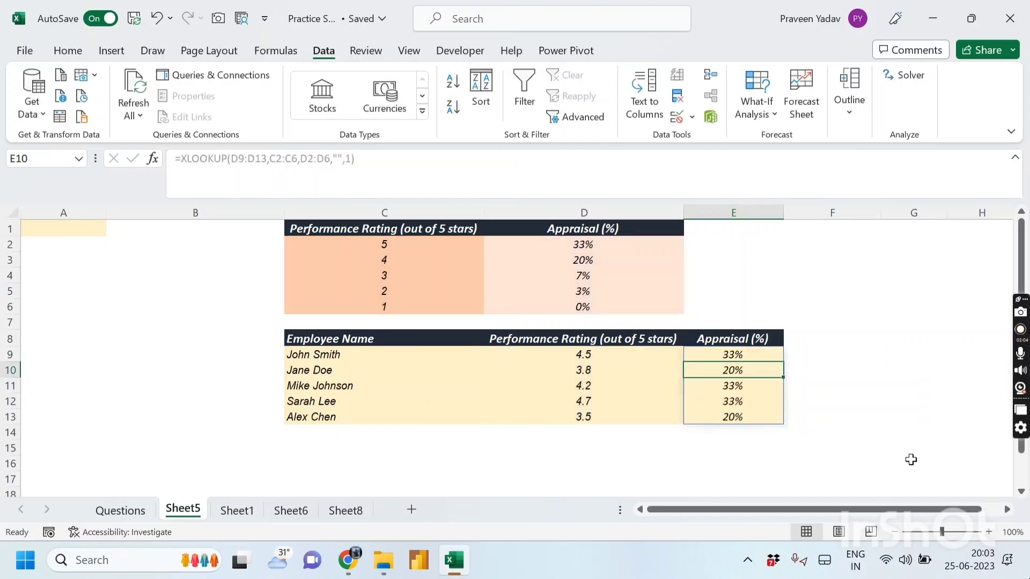
pyautogui.click(579, 434)
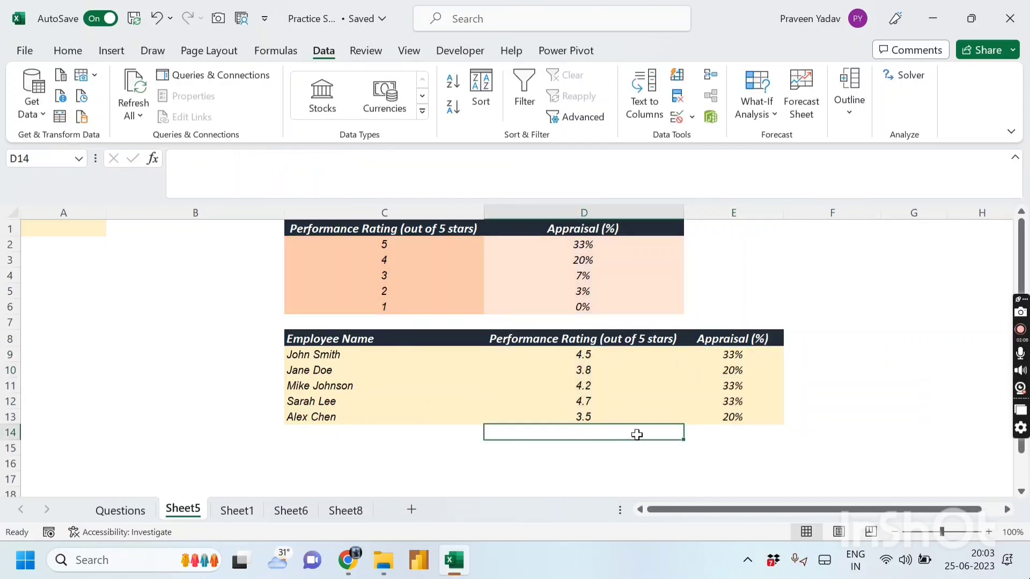
pyautogui.click(737, 448)
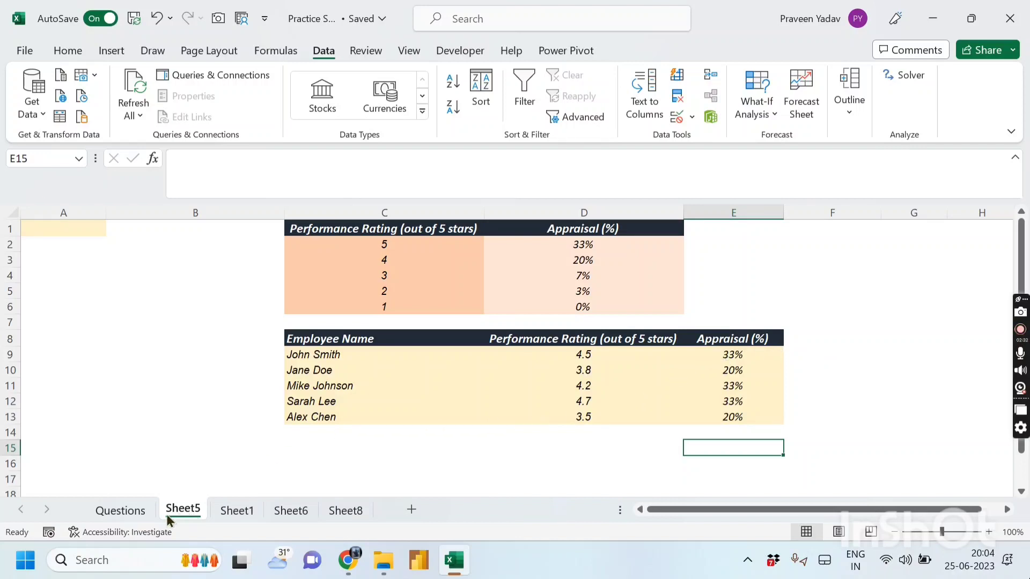
# Review the Questions sheet, glance at Sheet5 and Sheet1, and examine the employee table on Sheet6
pyautogui.click(140, 512)
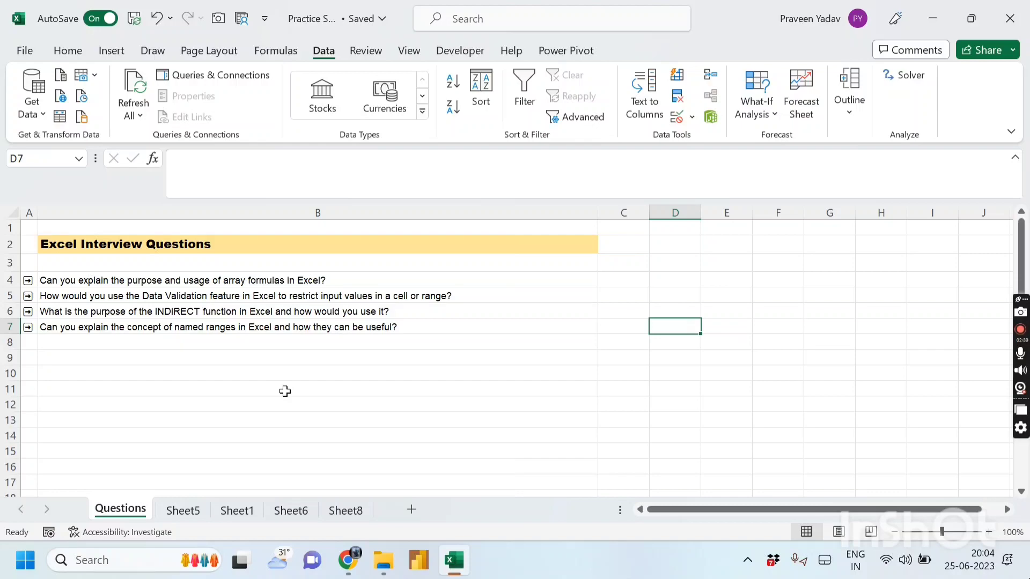
pyautogui.click(187, 511)
pyautogui.click(237, 511)
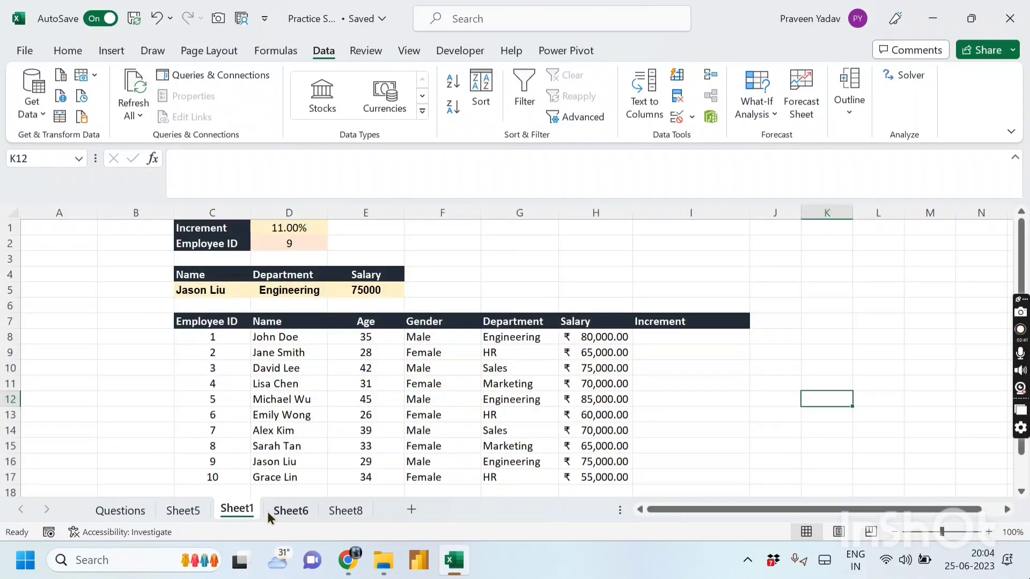
pyautogui.click(298, 511)
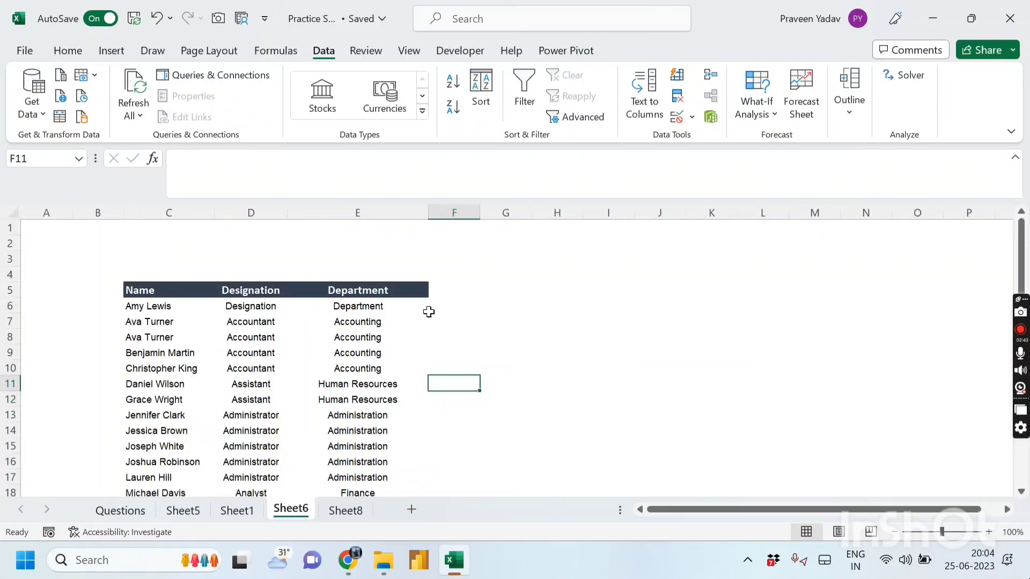
pyautogui.click(151, 313)
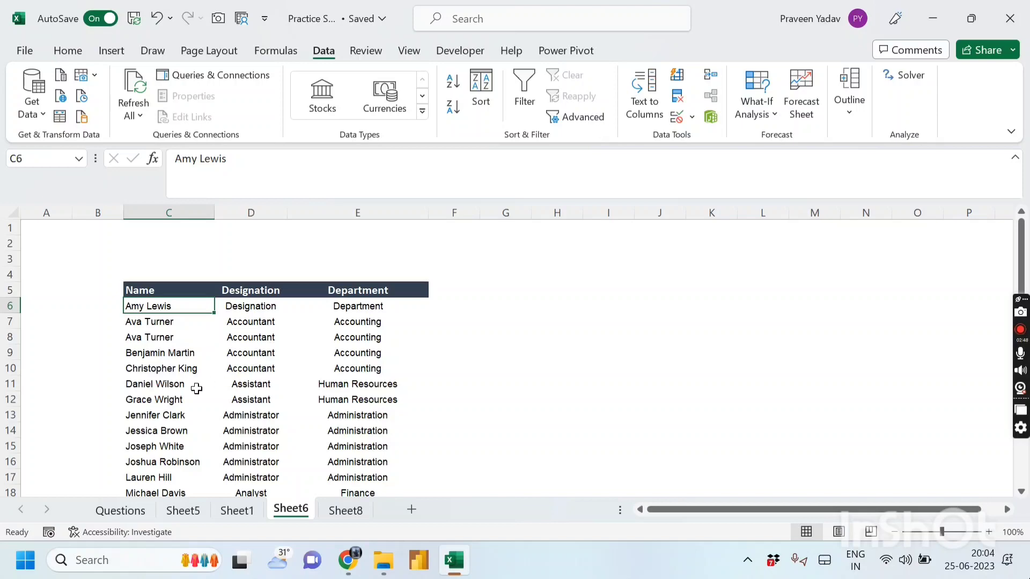
pyautogui.scroll(-1, 196, 389)
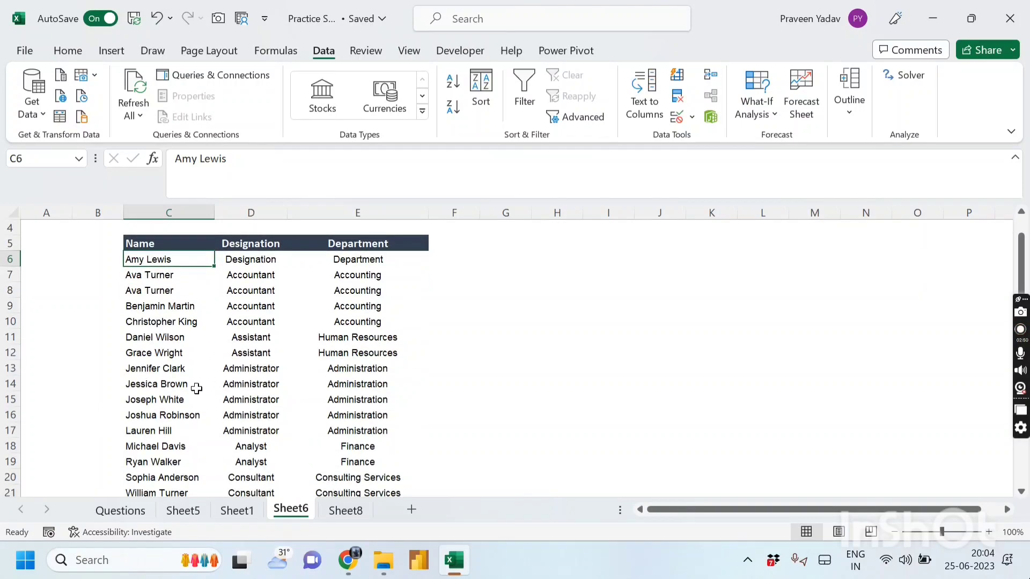
pyautogui.scroll(-3, 197, 389)
pyautogui.scroll(3, 196, 389)
pyautogui.click(435, 245)
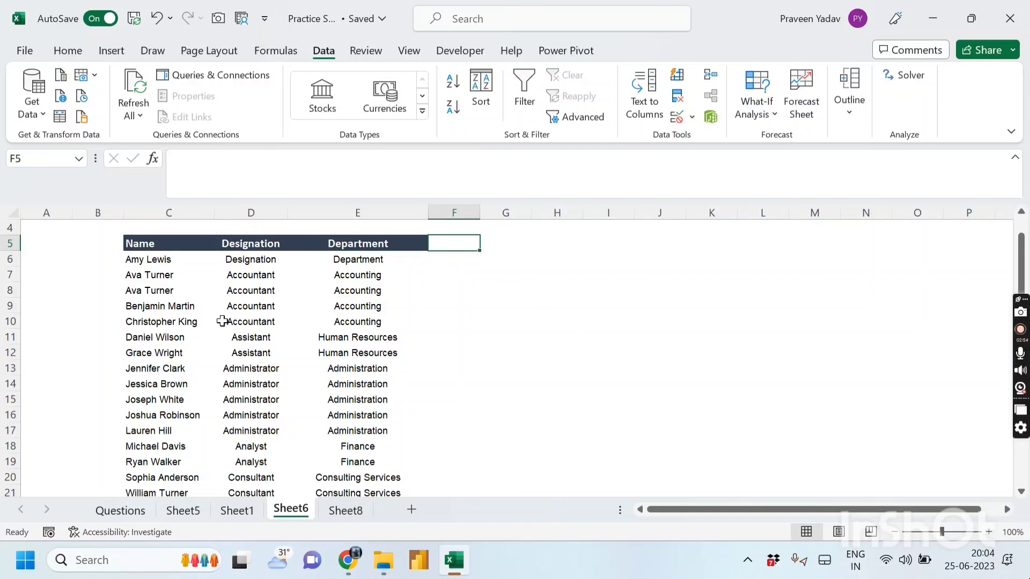
# Add the header "Emp Code" in cell B5, beside the Name column
pyautogui.click(97, 245)
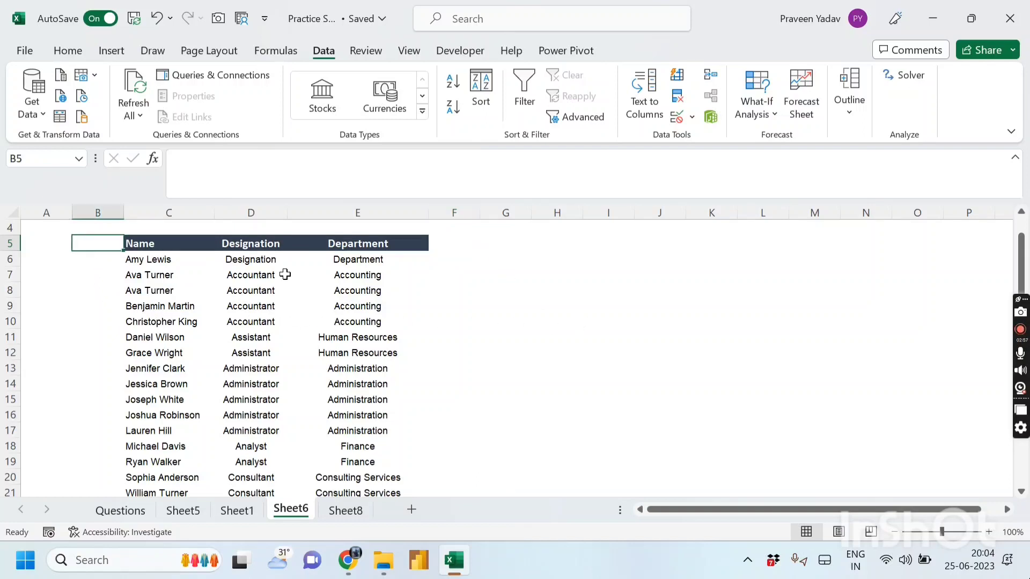
pyautogui.write('Emp Code')
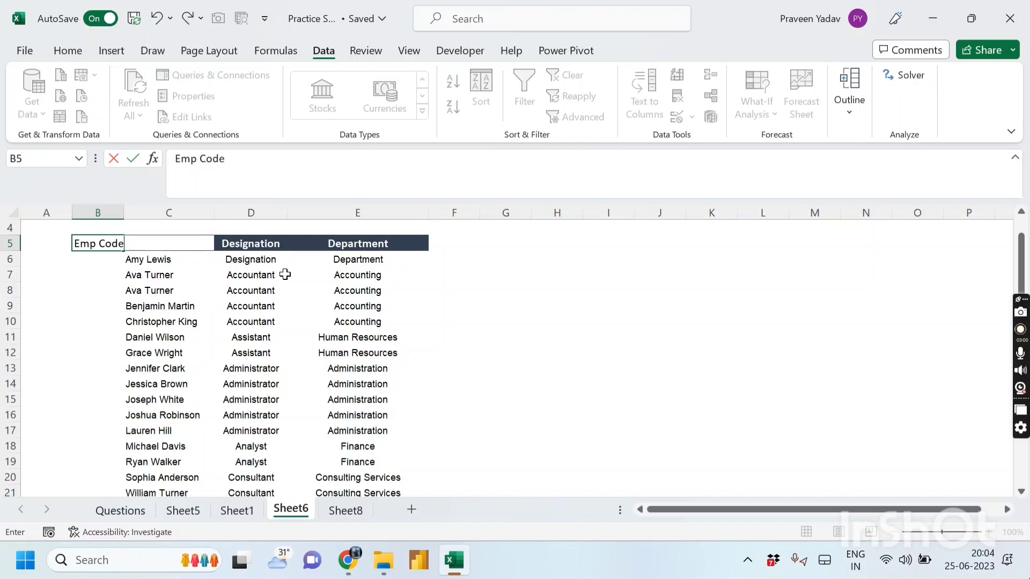
pyautogui.press('Return')
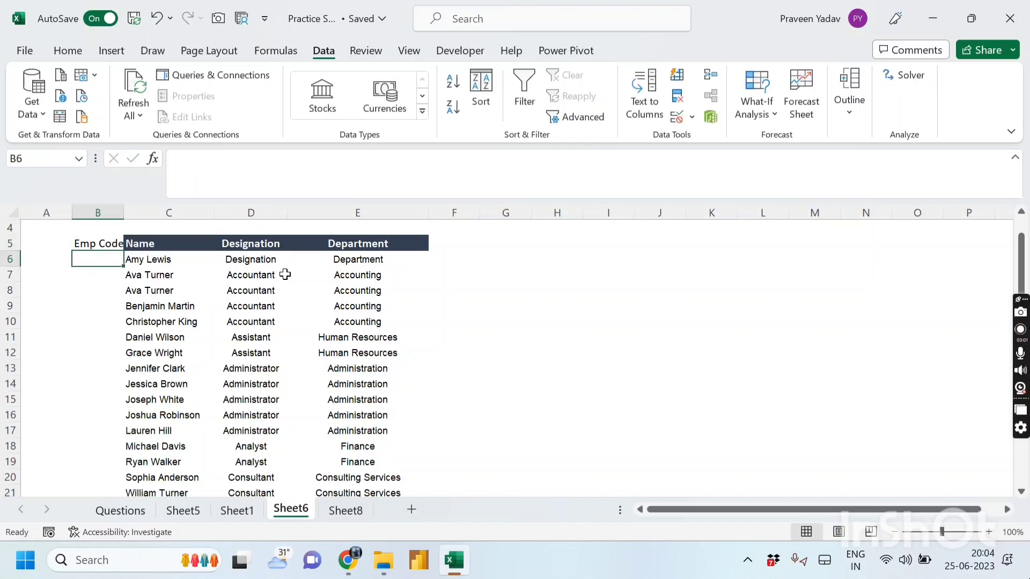
# Copy the Name header's formatting onto the Emp Code header and widen column B slightly to fit it
pyautogui.click(145, 244)
pyautogui.click(68, 51)
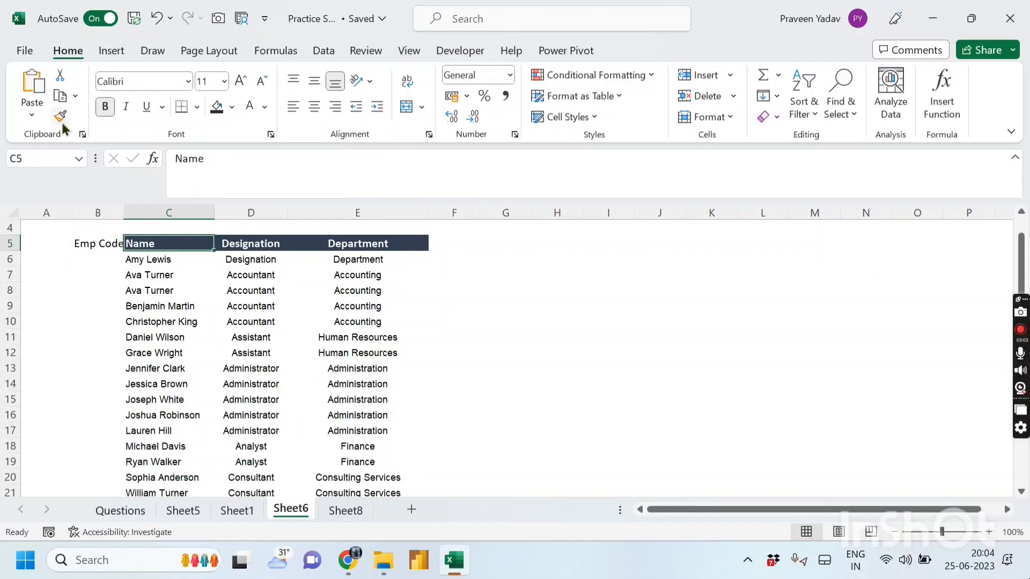
pyautogui.click(59, 116)
pyautogui.click(86, 244)
pyautogui.moveTo(124, 209); pyautogui.dragTo(127, 209)
# Open data validation for the empty Emp Code cells from B6 down and set the allowed type to Text length
pyautogui.click(142, 260)
pyautogui.click(85, 264)
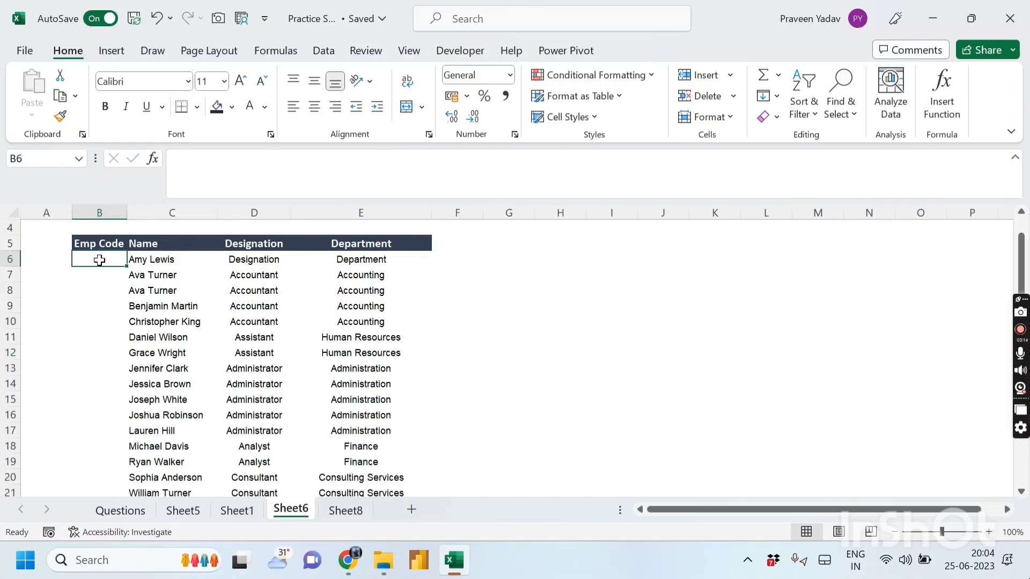
pyautogui.moveTo(99, 259); pyautogui.dragTo(94, 460)
pyautogui.scroll(2, 159, 344)
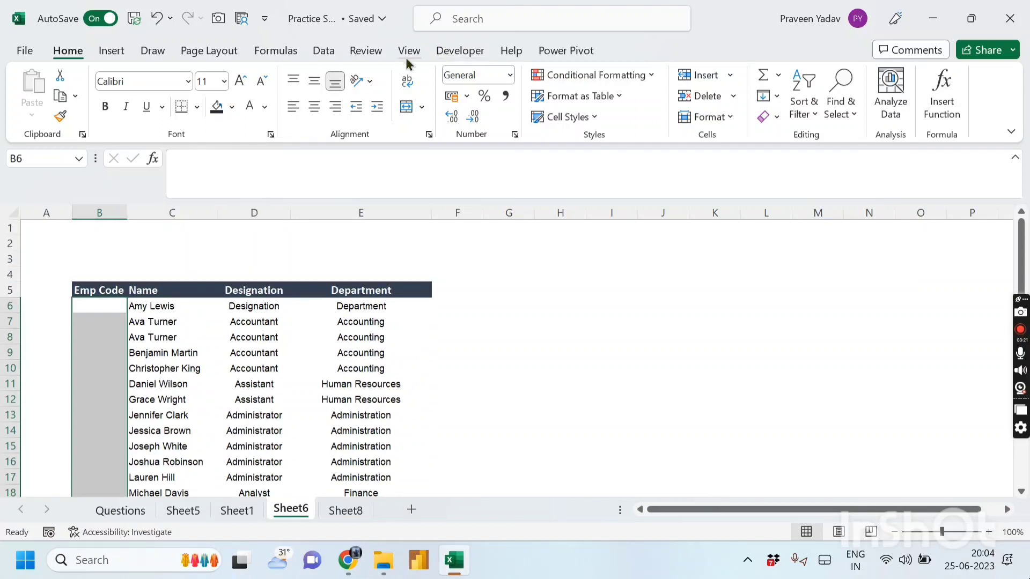
pyautogui.click(320, 57)
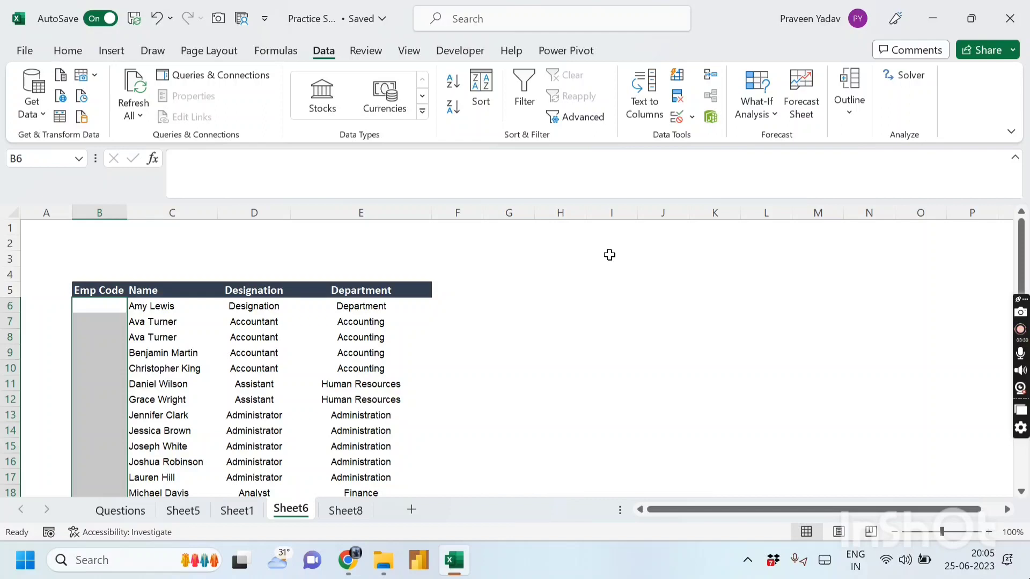
pyautogui.click(692, 115)
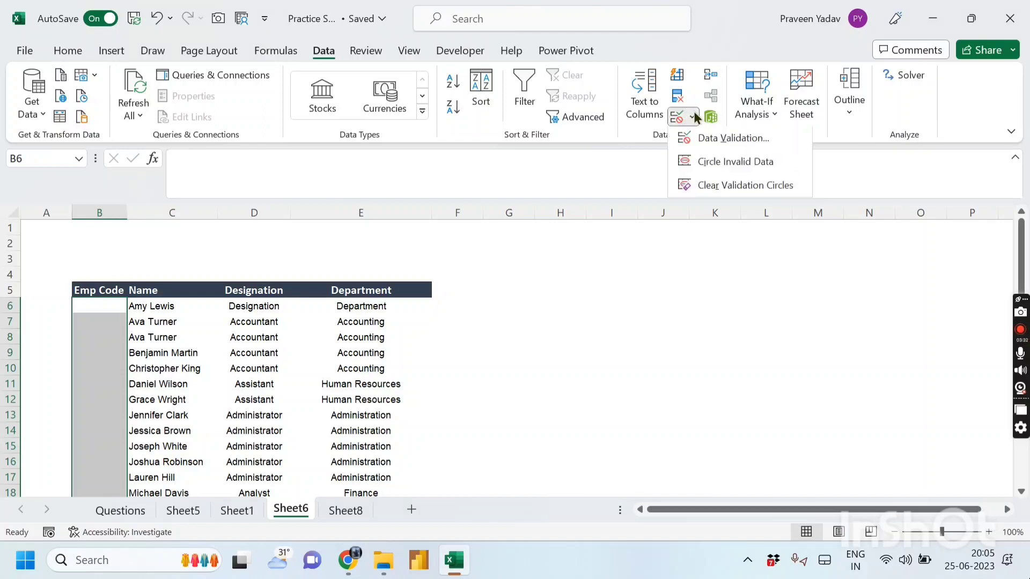
pyautogui.click(693, 140)
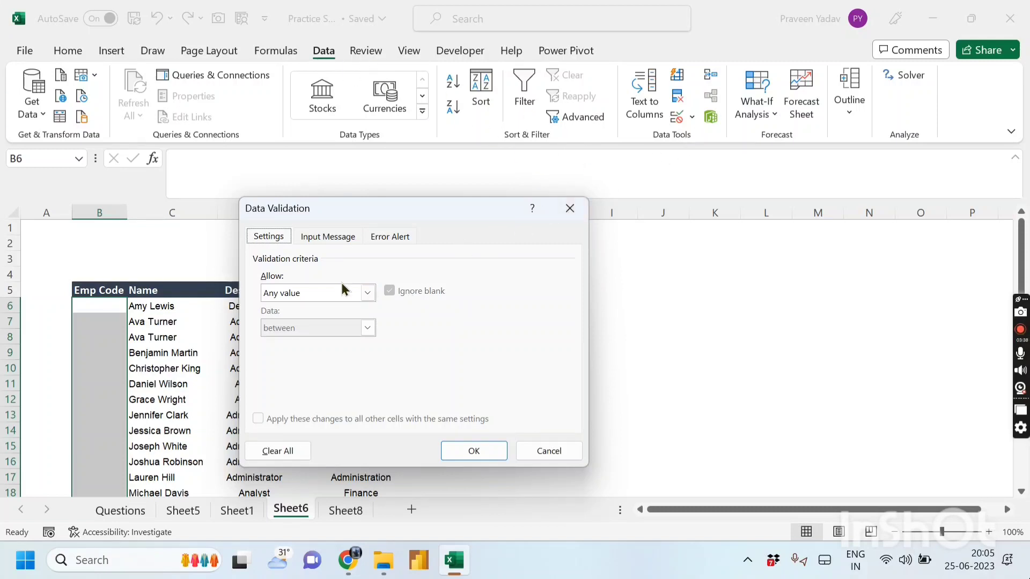
pyautogui.click(366, 293)
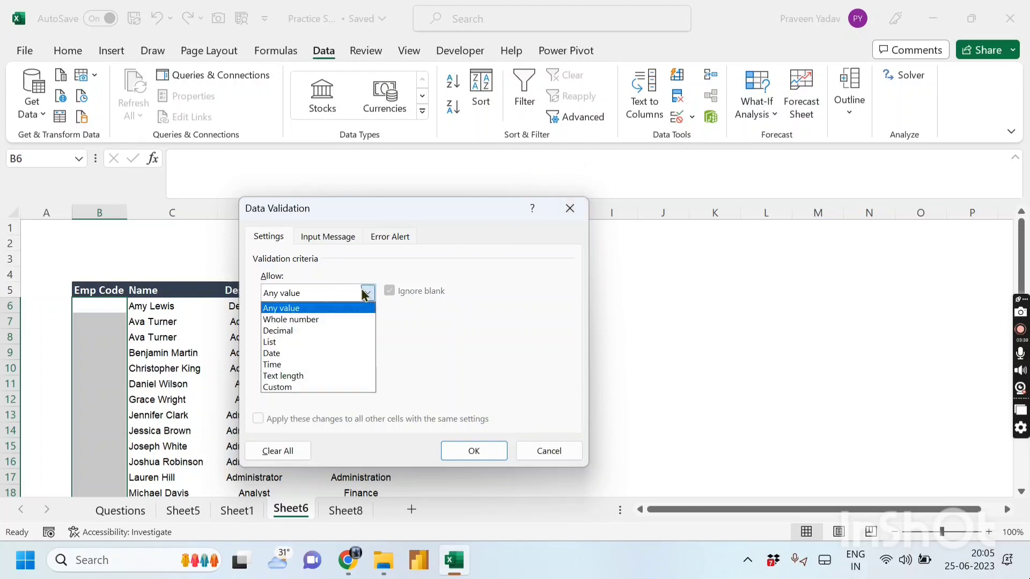
pyautogui.click(314, 375)
# Require the text length to be equal to 4 and apply the validation rule
pyautogui.click(369, 327)
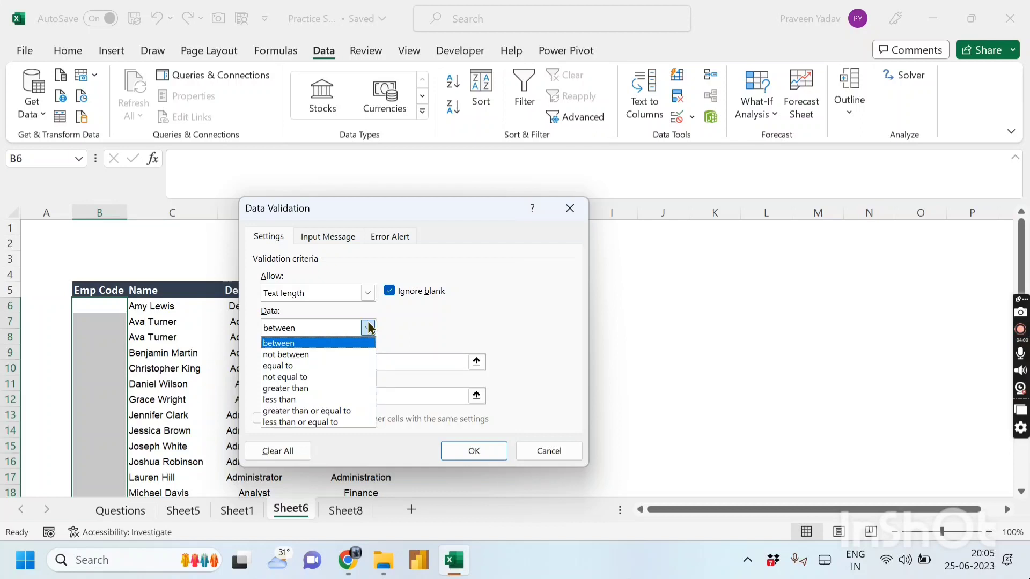
pyautogui.click(328, 365)
pyautogui.click(328, 362)
pyautogui.write('4')
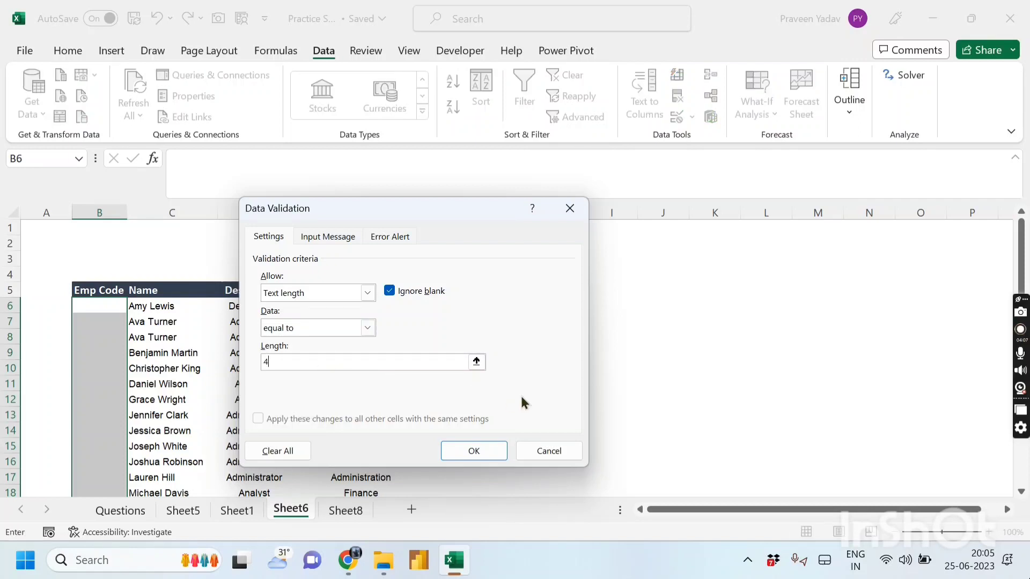
pyautogui.click(499, 450)
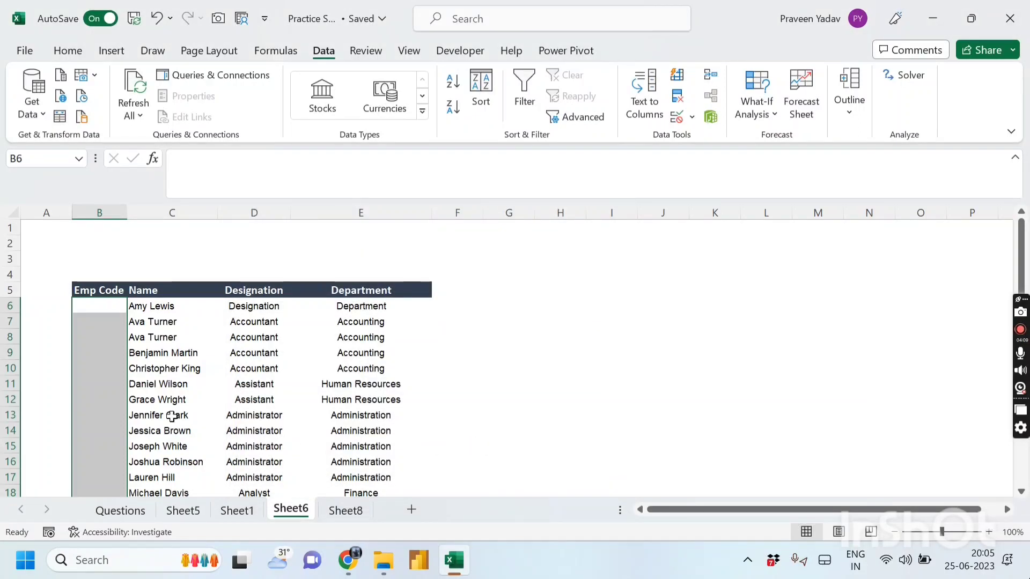
# Fill B6, B7 and B8 with four-digit employee codes to test the validation rule
pyautogui.click(90, 305)
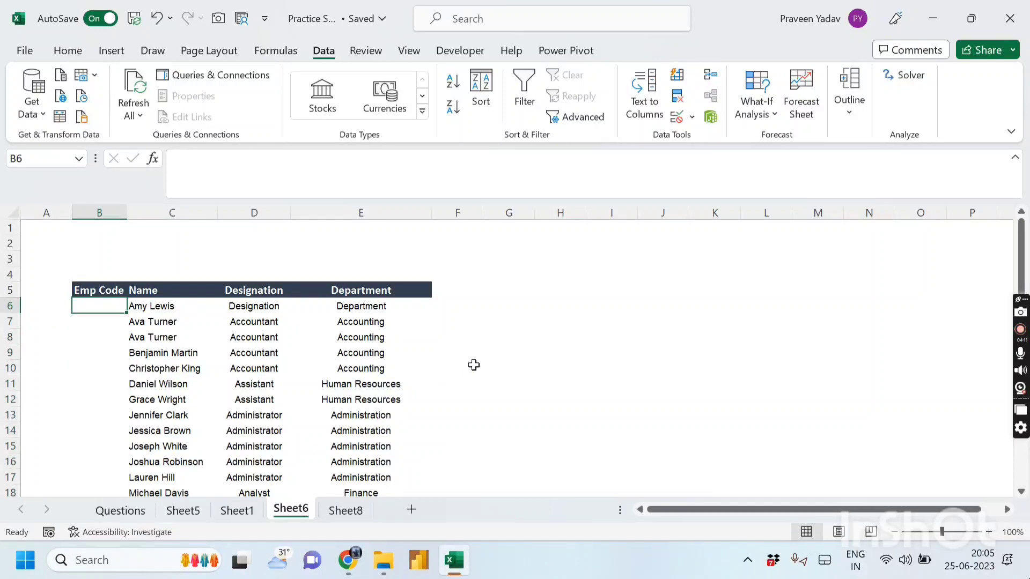
pyautogui.write('1234')
pyautogui.press('Return')
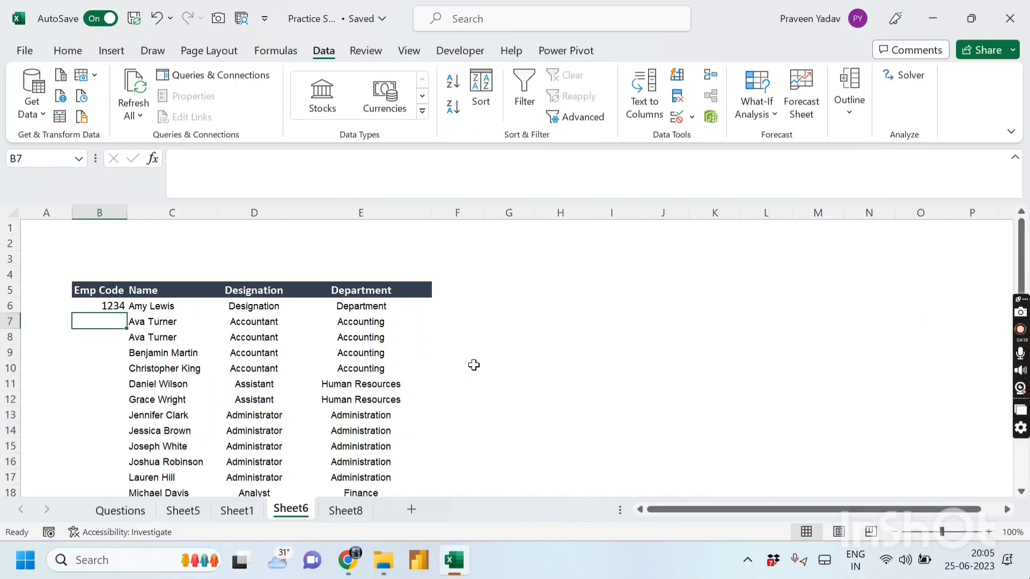
pyautogui.write('1573')
pyautogui.press('Return')
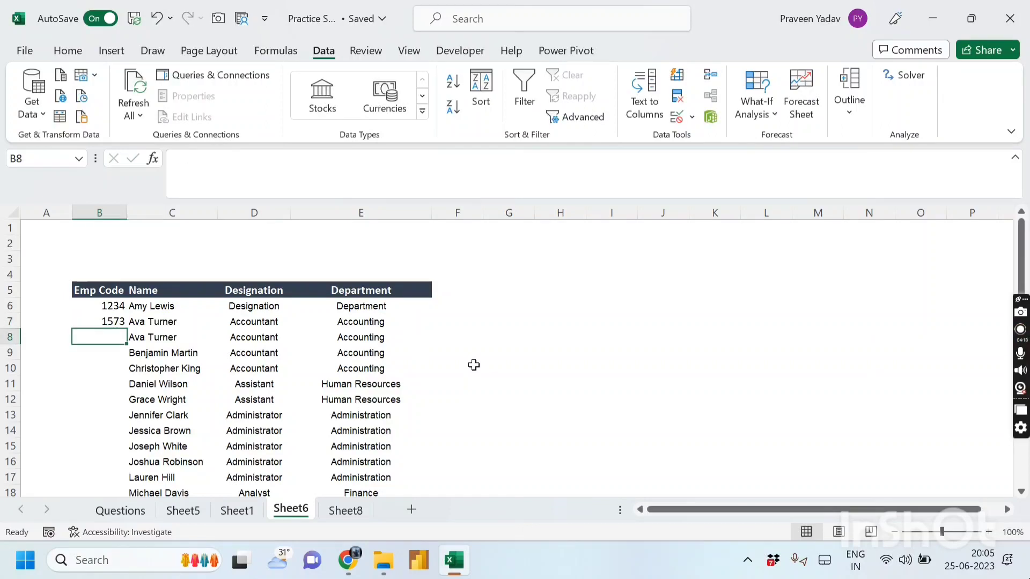
pyautogui.write('3793')
pyautogui.press('Return')
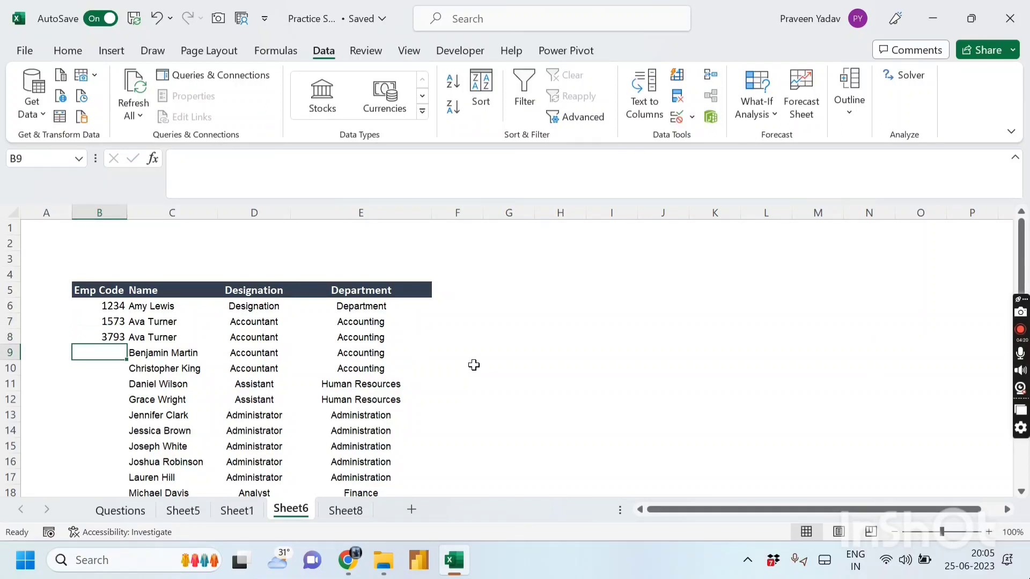
# Try to enter a two-digit and a five-digit code in B9 to test the four-character validation rule
pyautogui.write('14')
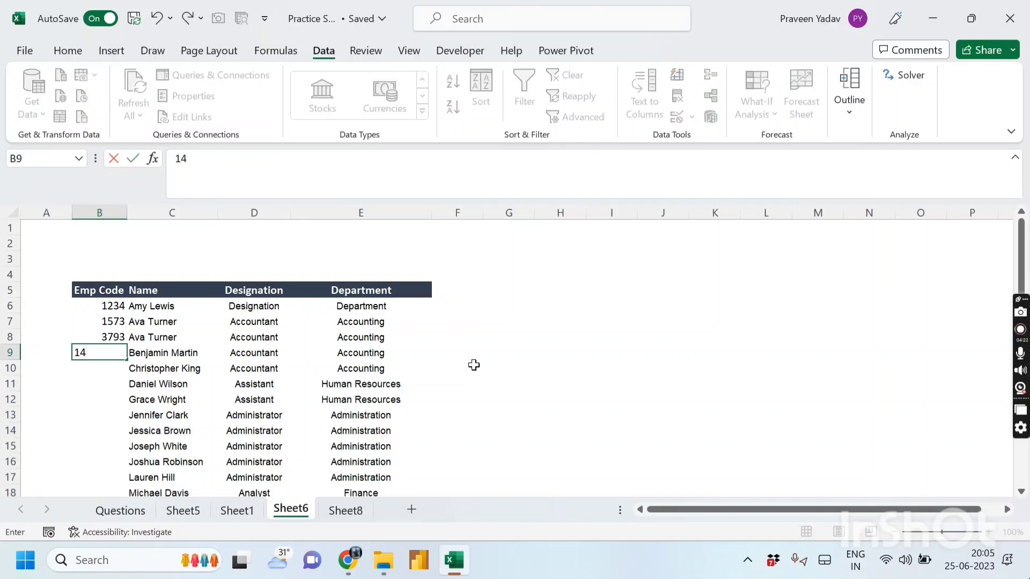
pyautogui.press('Return')
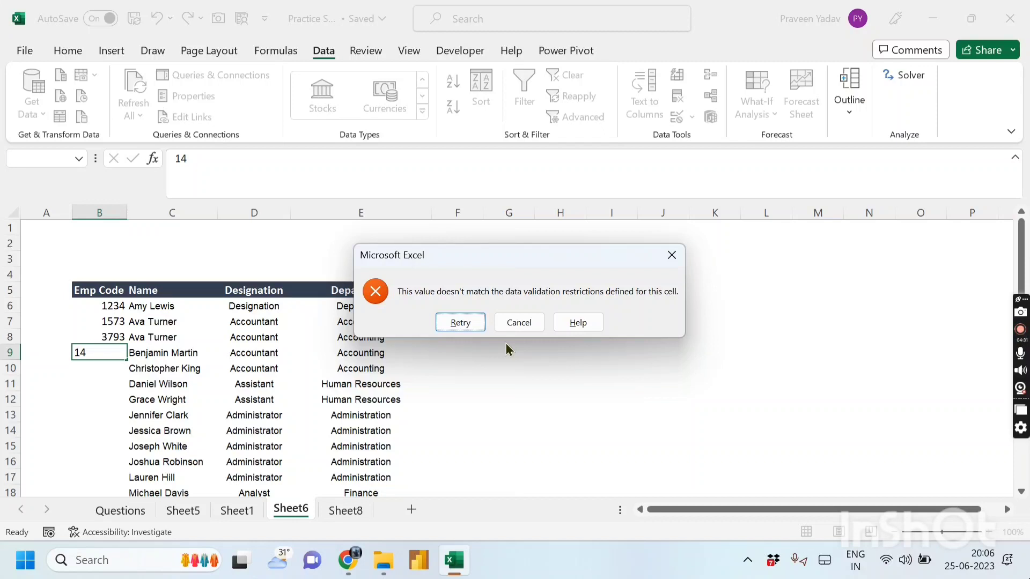
pyautogui.click(516, 323)
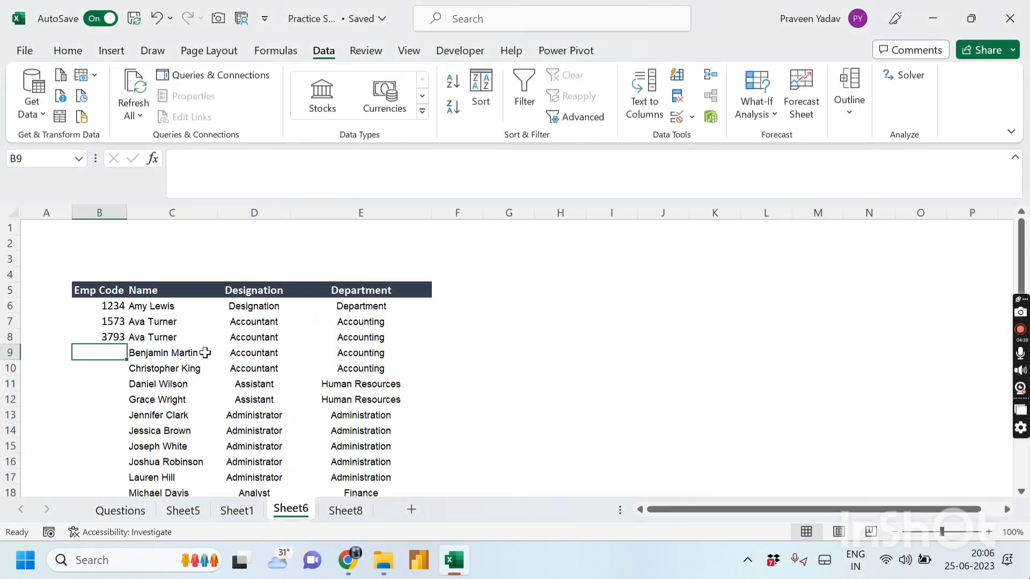
pyautogui.write('79879')
pyautogui.press('Return')
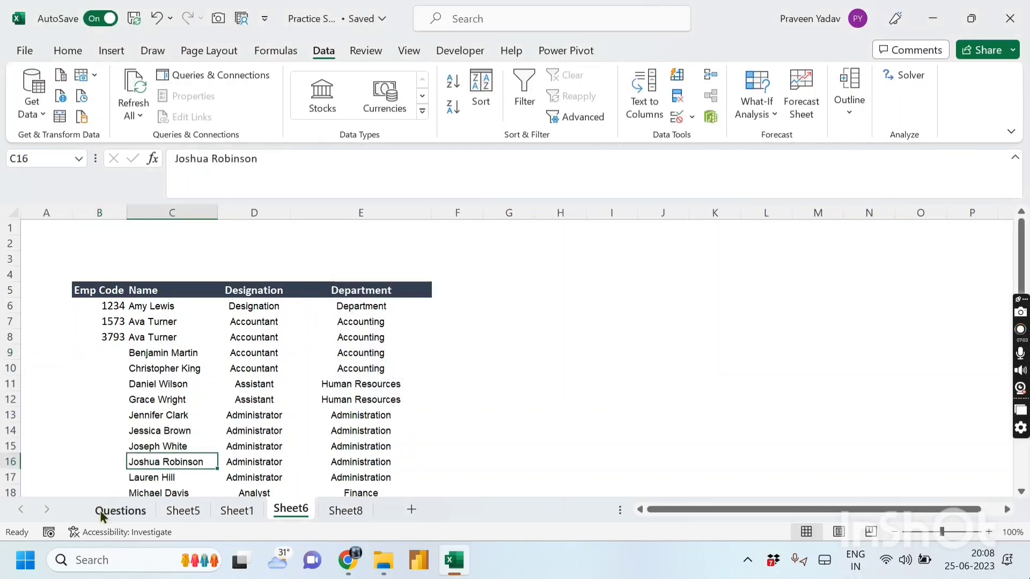
# On the Questions sheet, enter =INDIRECT(F3,TRUE) in cell D3 to use an A1-style text reference
pyautogui.click(102, 515)
pyautogui.click(206, 313)
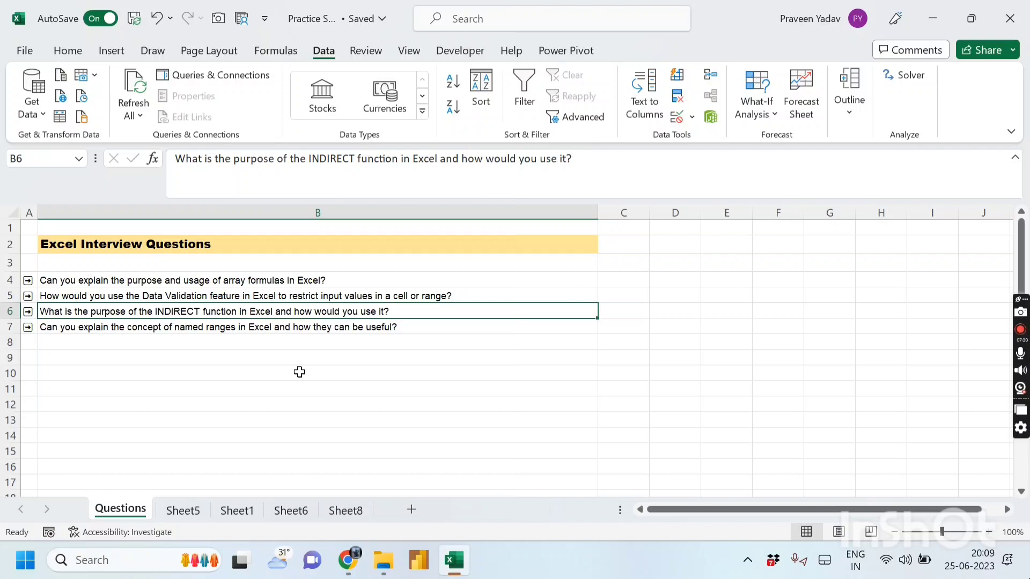
pyautogui.click(682, 268)
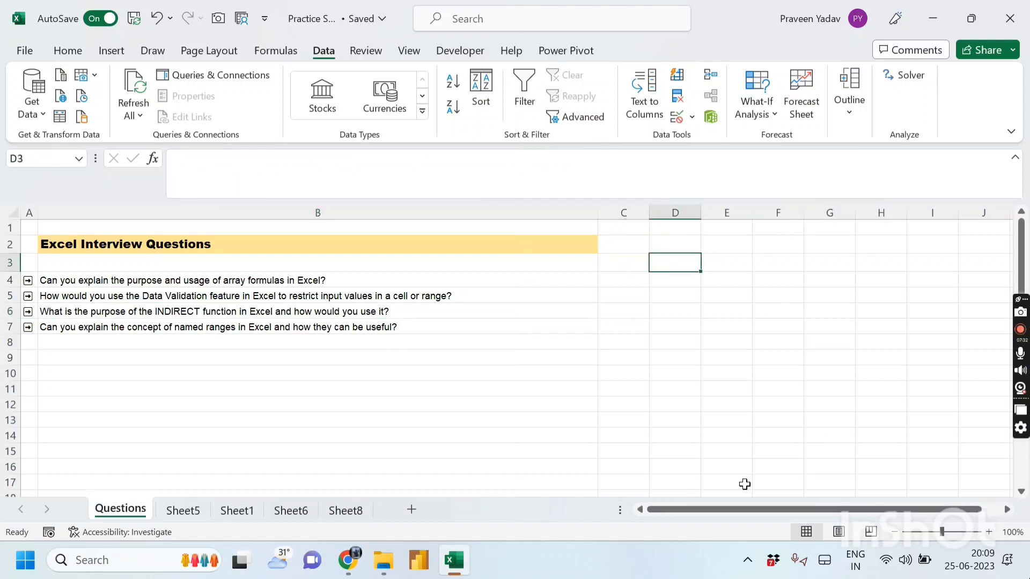
pyautogui.write('=')
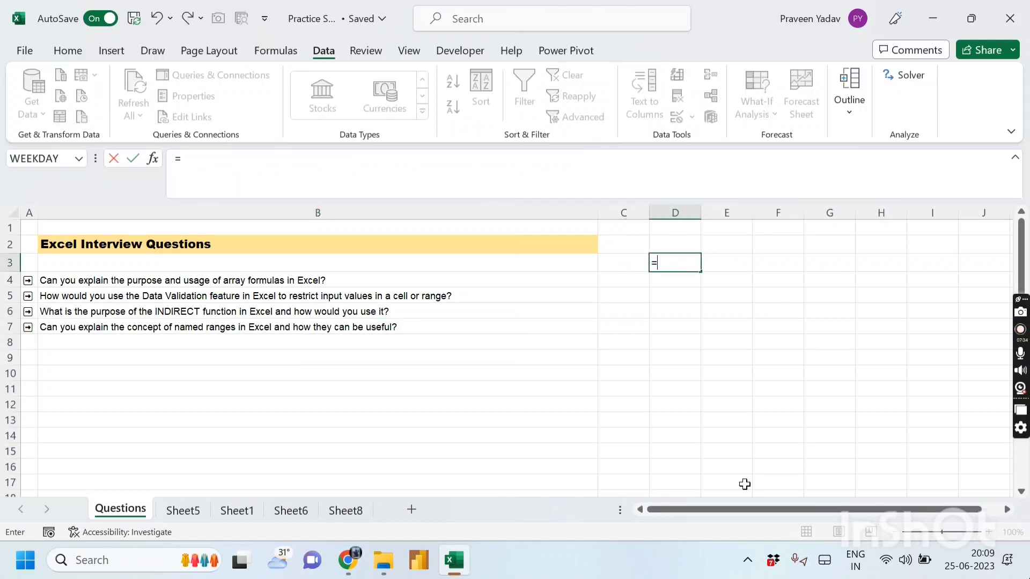
pyautogui.write('in')
pyautogui.press('Down')
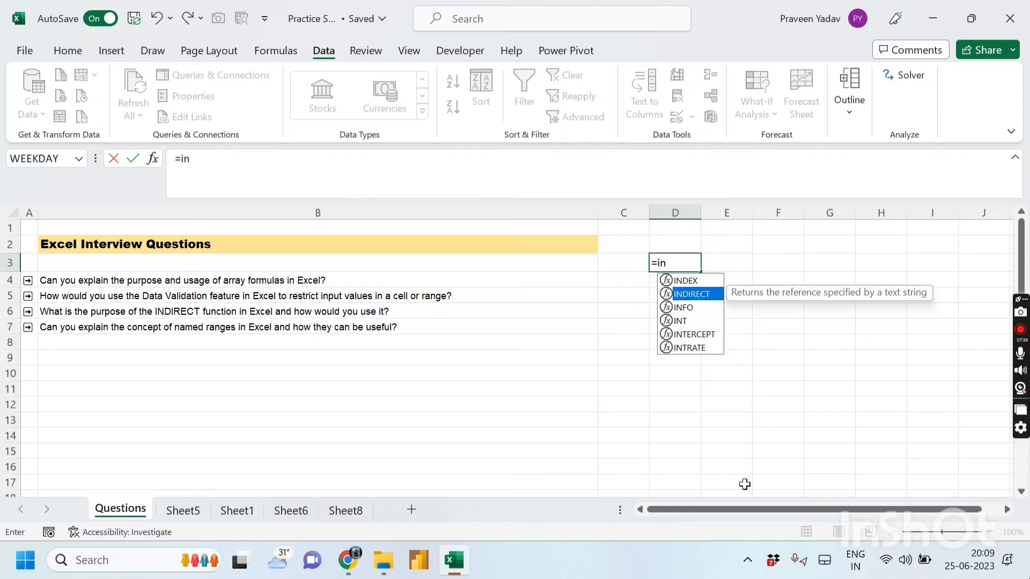
pyautogui.press('Tab')
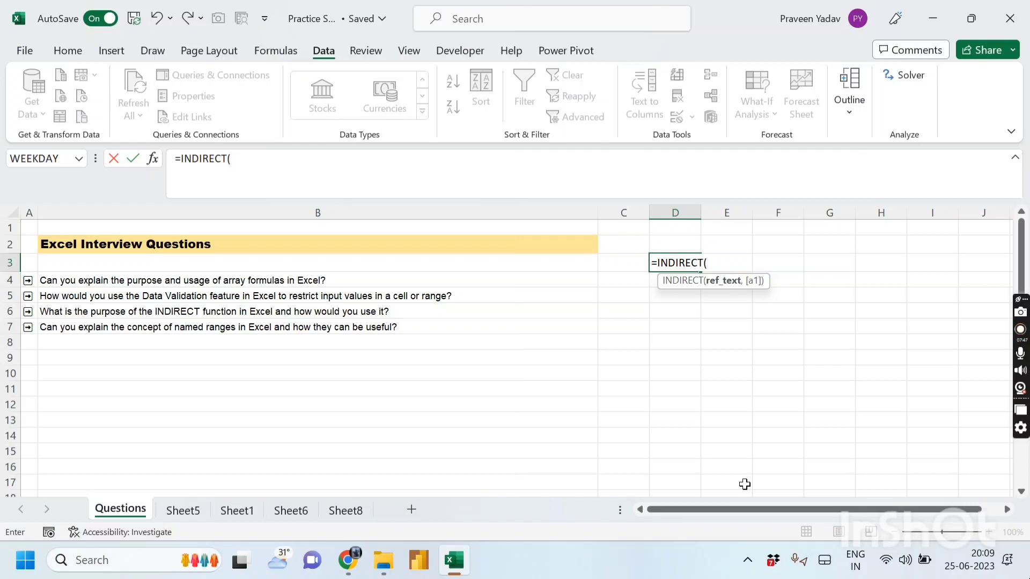
pyautogui.press('Right')
pyautogui.press('Right')
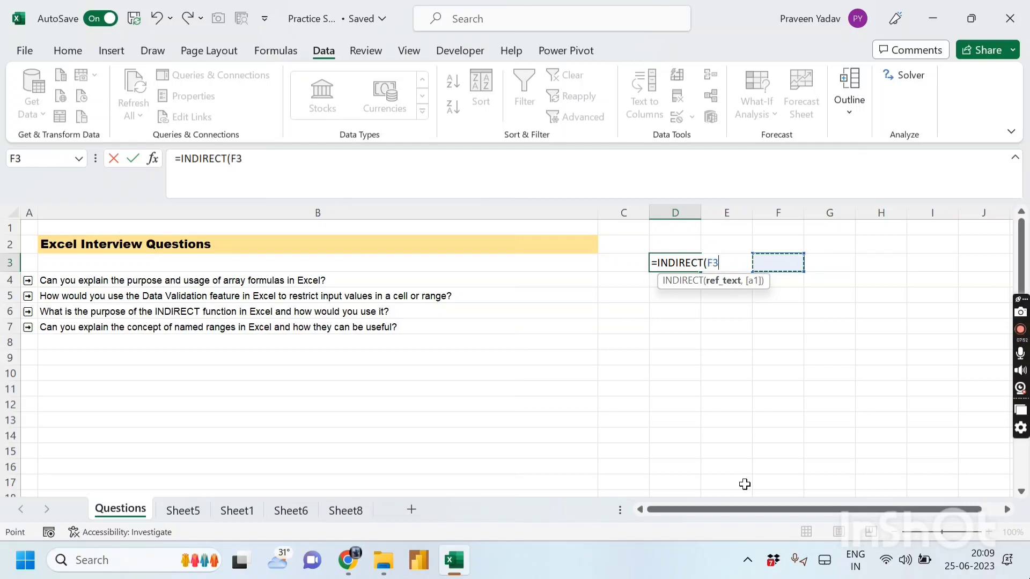
pyautogui.write(',')
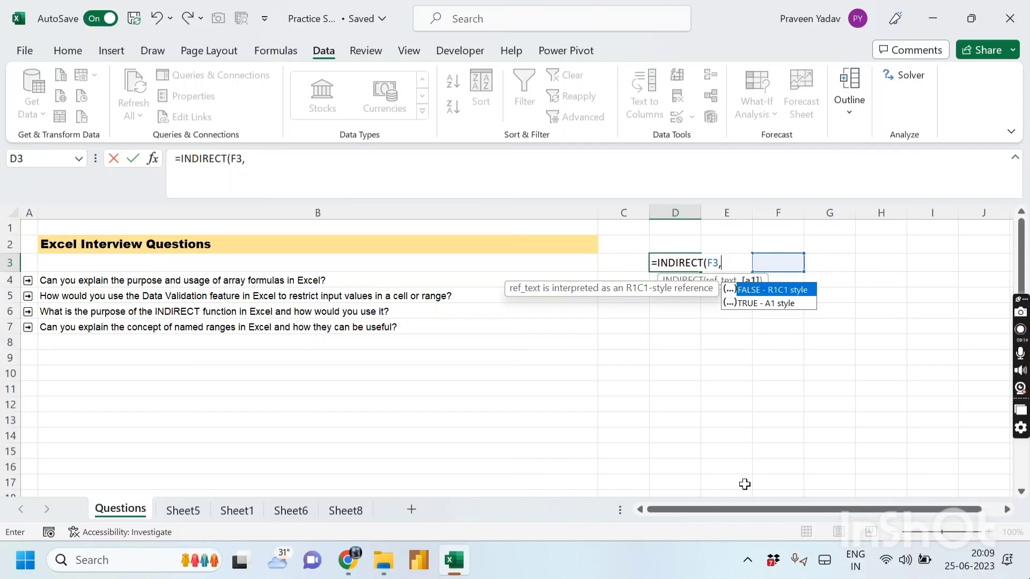
pyautogui.press('Down')
pyautogui.press('Tab')
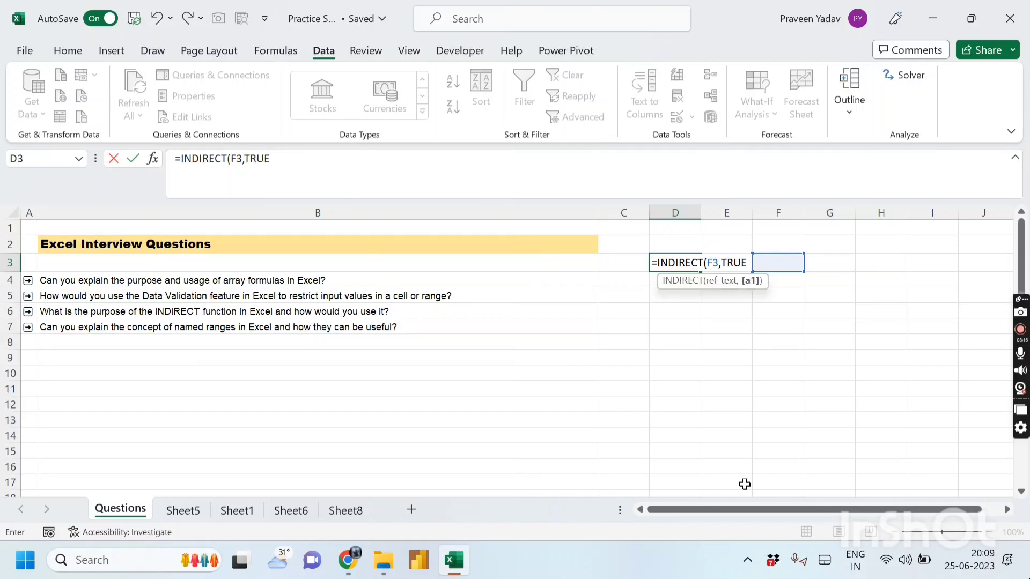
pyautogui.write(')')
pyautogui.press('Return')
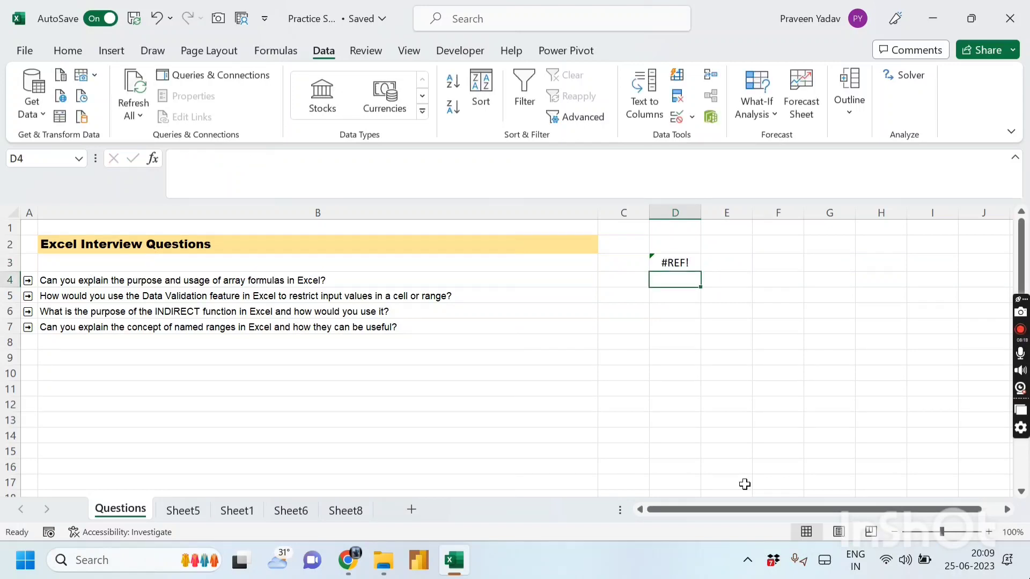
# Enter b4 in F3 as the text reference that the INDIRECT formula in D3 resolves
pyautogui.click(772, 264)
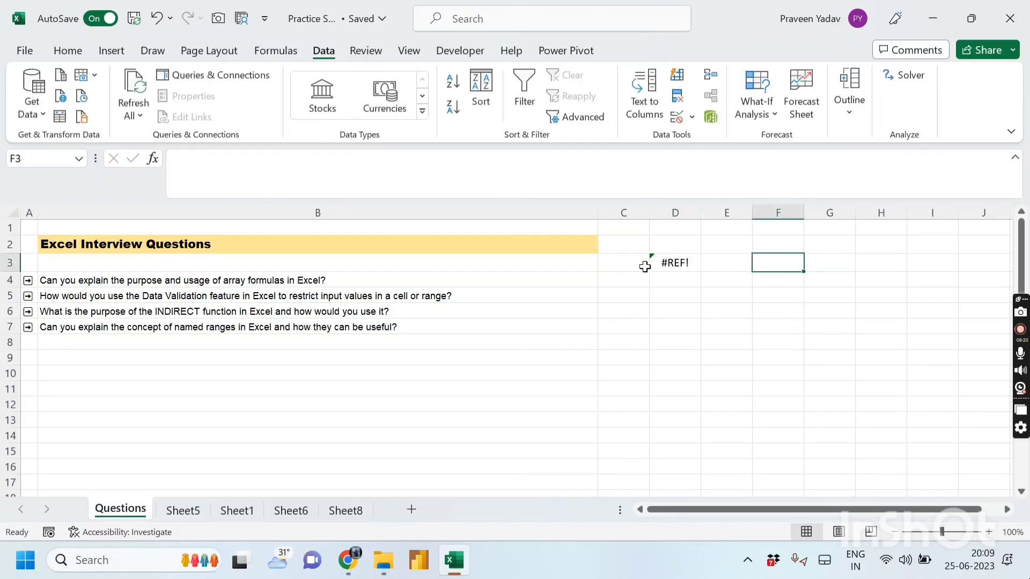
pyautogui.click(673, 259)
pyautogui.click(761, 258)
pyautogui.click(667, 261)
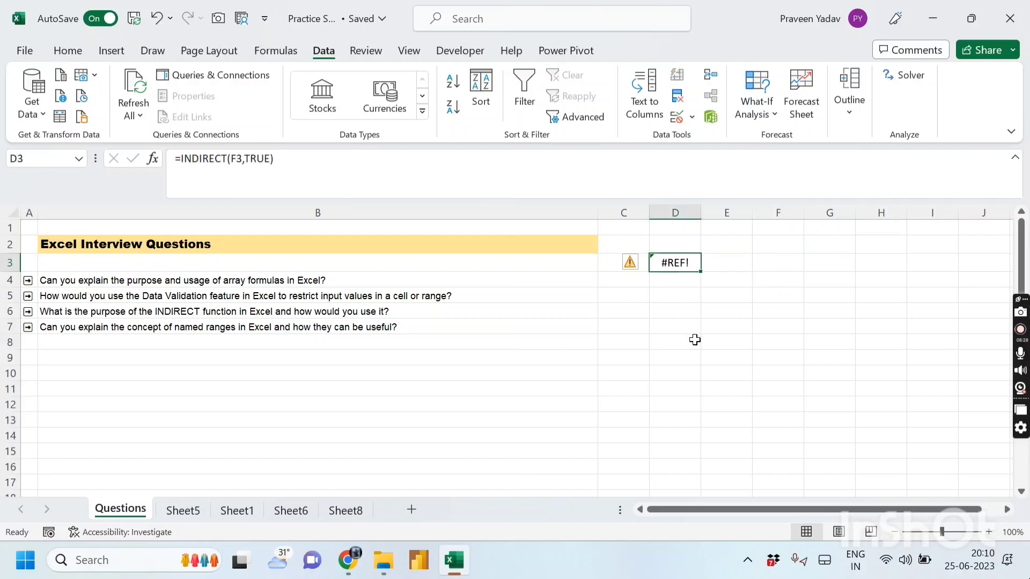
pyautogui.click(778, 262)
pyautogui.click(92, 280)
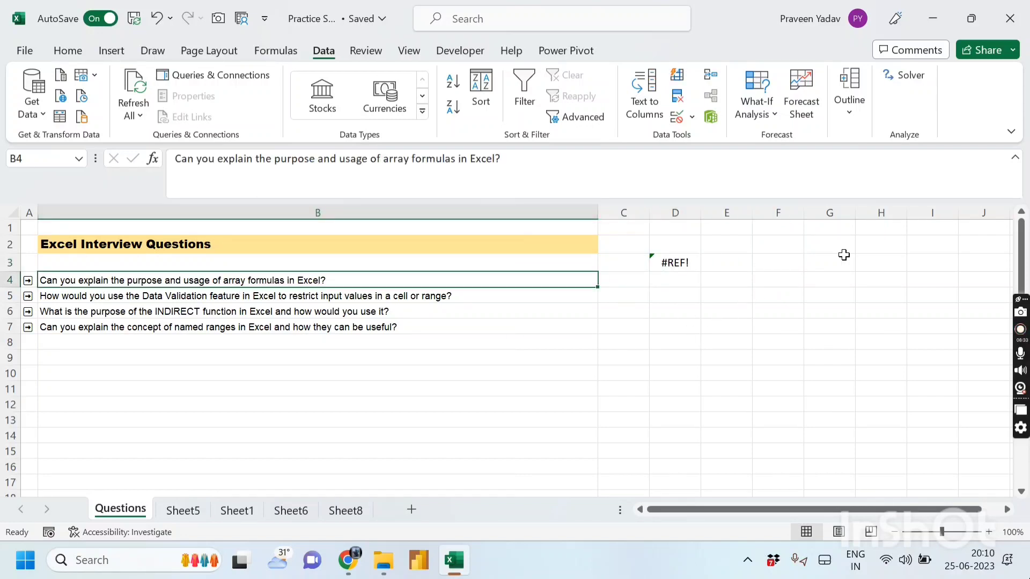
pyautogui.click(772, 262)
pyautogui.write('b4')
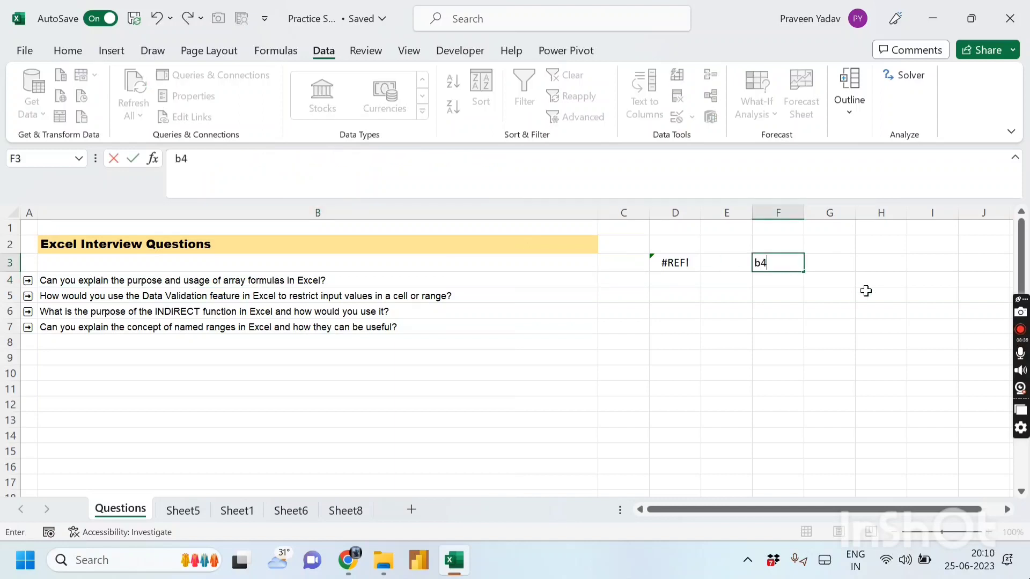
pyautogui.press('Return')
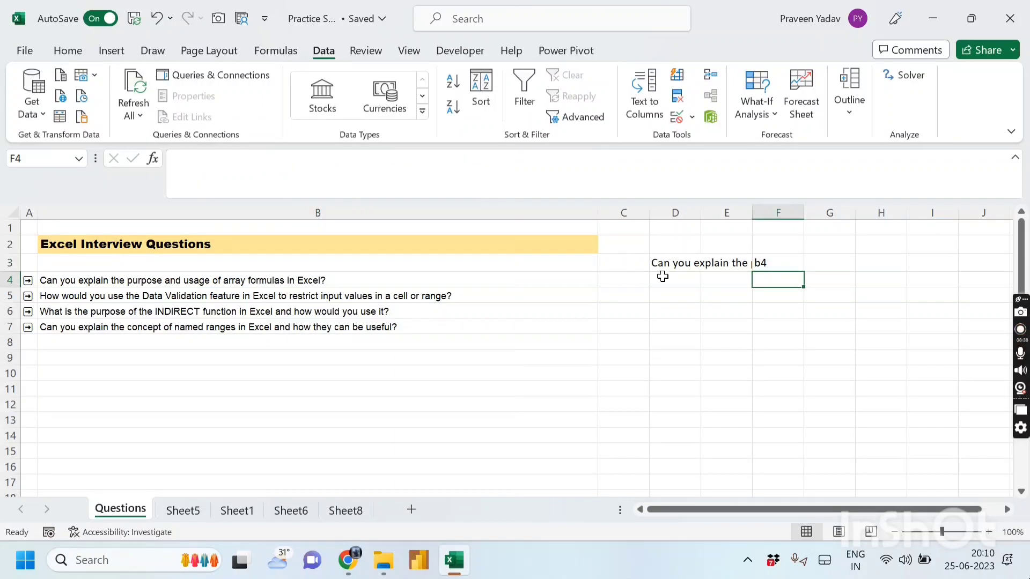
# Extend the text reference in F3 to b4:b7 and select the spilled INDIRECT results in column D
pyautogui.click(668, 256)
pyautogui.click(203, 278)
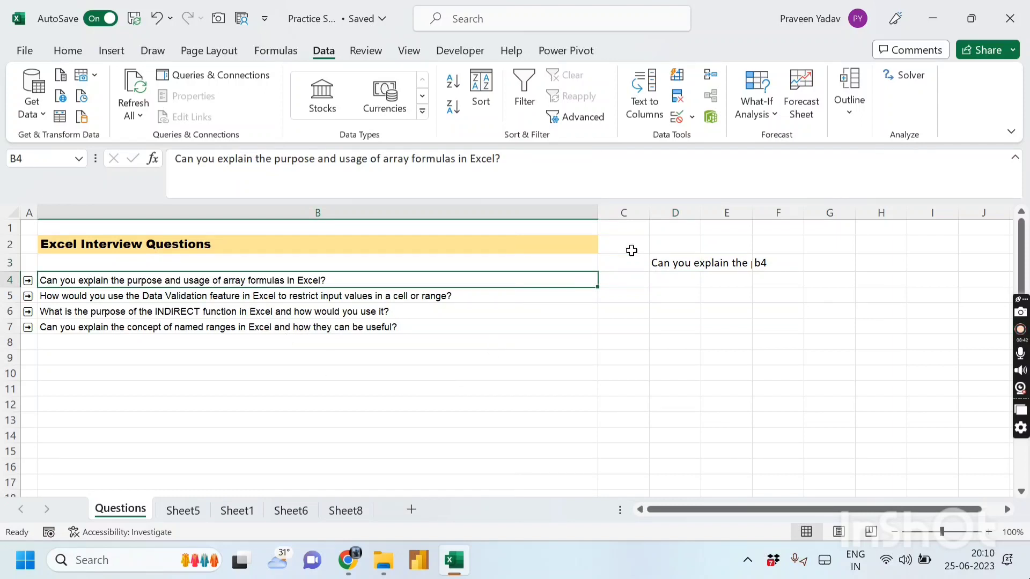
pyautogui.click(680, 268)
pyautogui.click(783, 269)
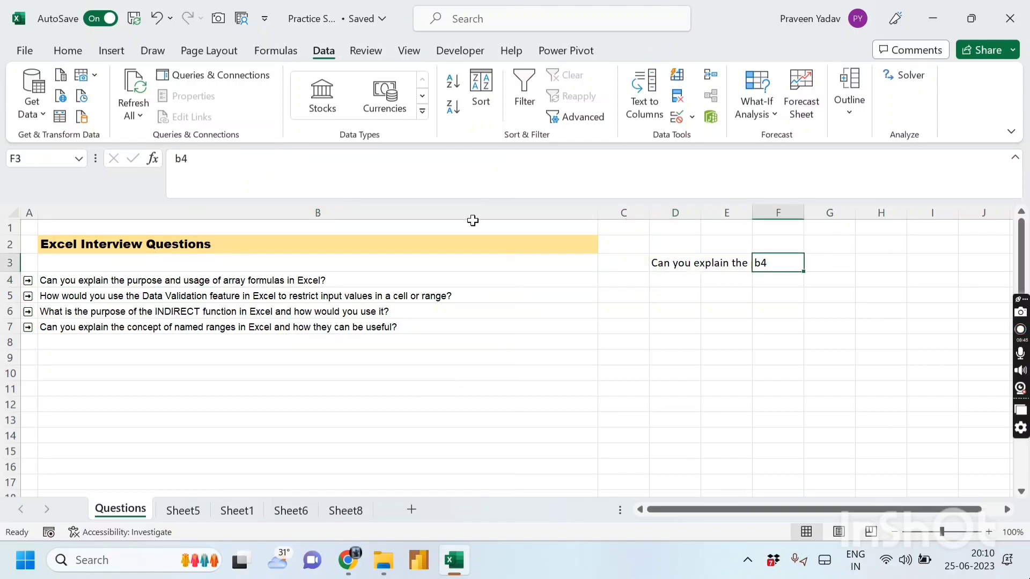
pyautogui.click(274, 156)
pyautogui.write(':')
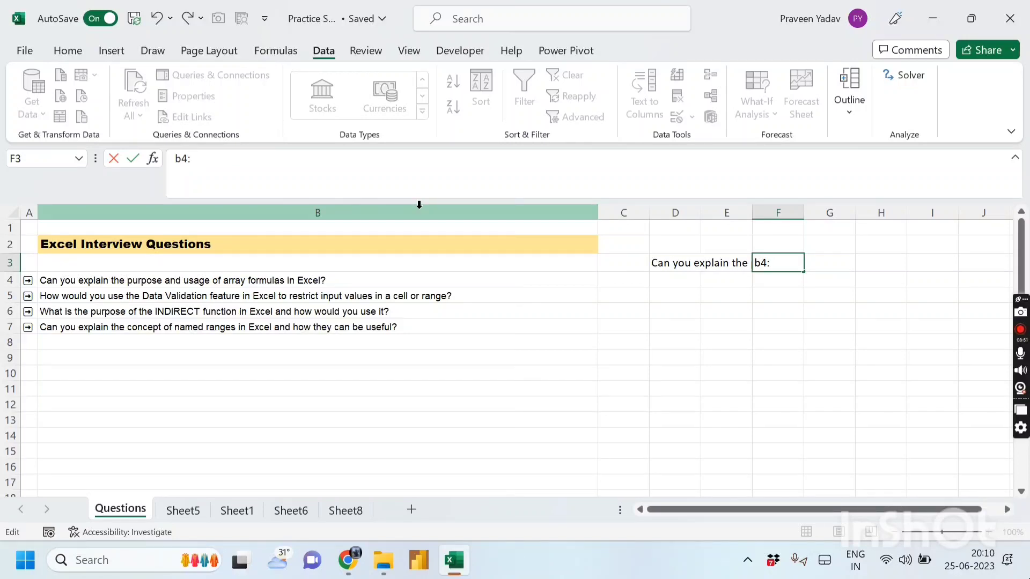
pyautogui.write('b7')
pyautogui.press('Return')
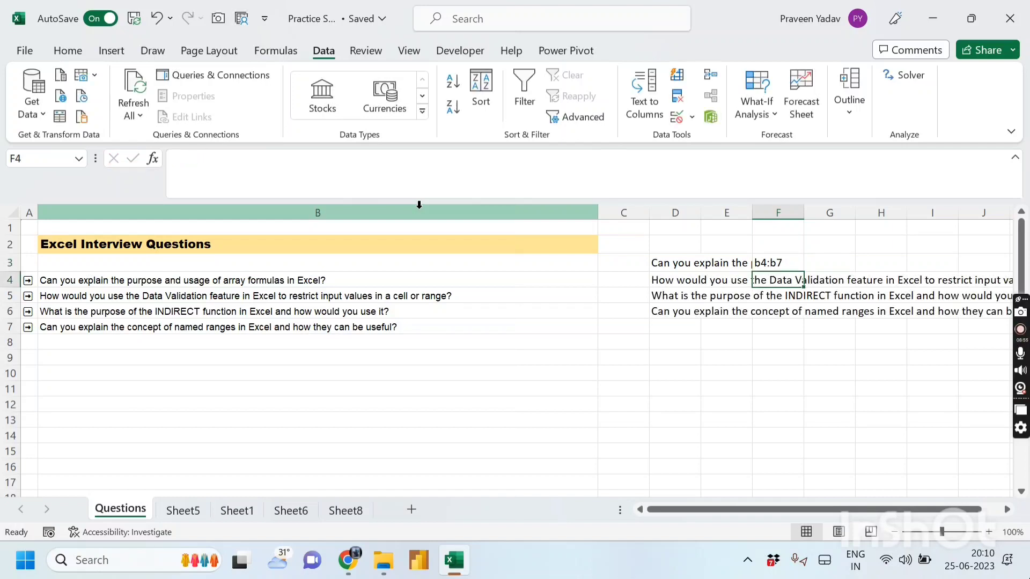
pyautogui.moveTo(681, 267); pyautogui.dragTo(674, 316)
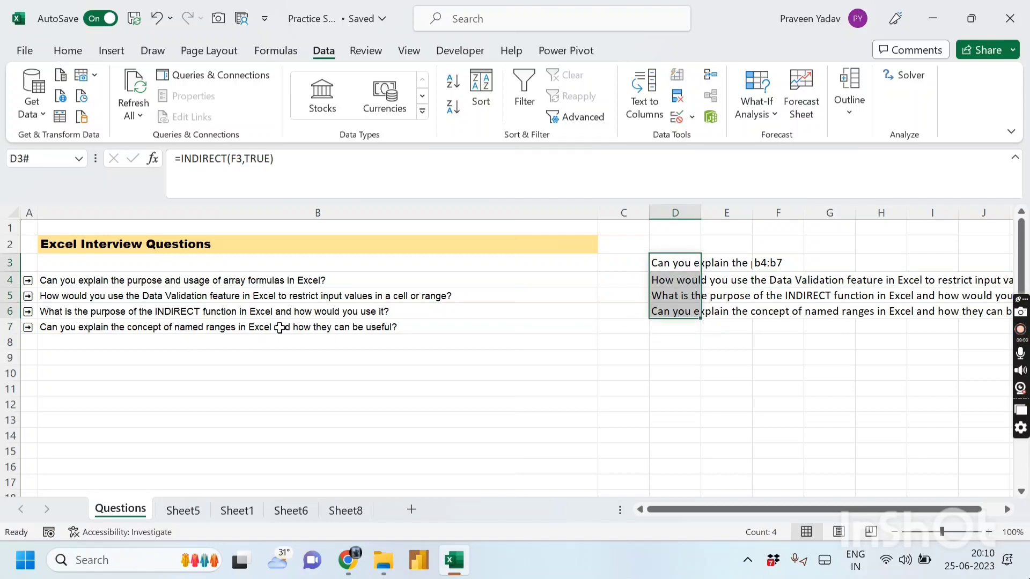
# Replace the reference in F3 with R4C2 and use =INDIRECT(F3,FALSE) in D3 for R1C1-style referencing
pyautogui.click(771, 264)
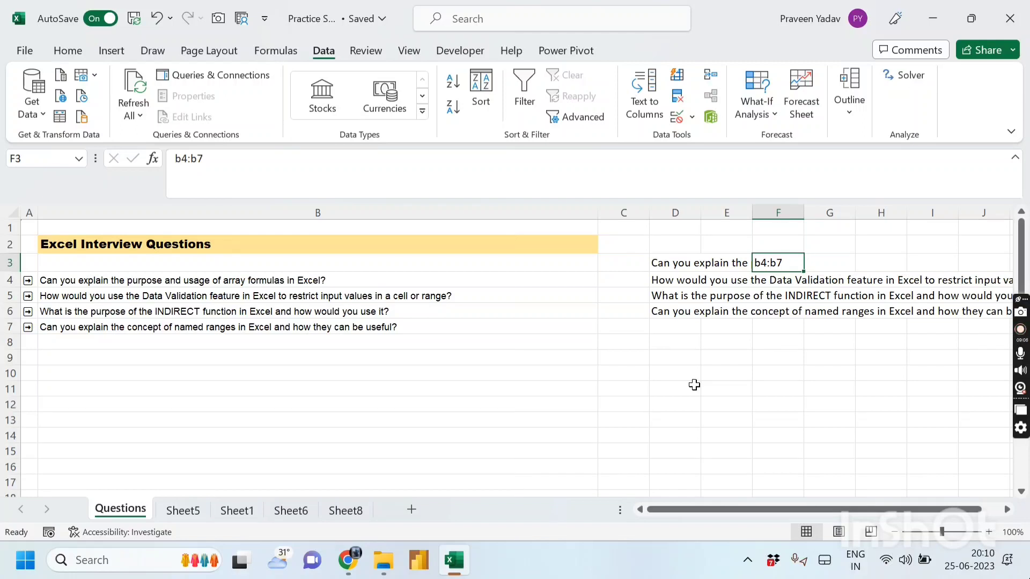
pyautogui.press('Delete')
pyautogui.write('R4C2')
pyautogui.hotkey('ctrl', 'Return')
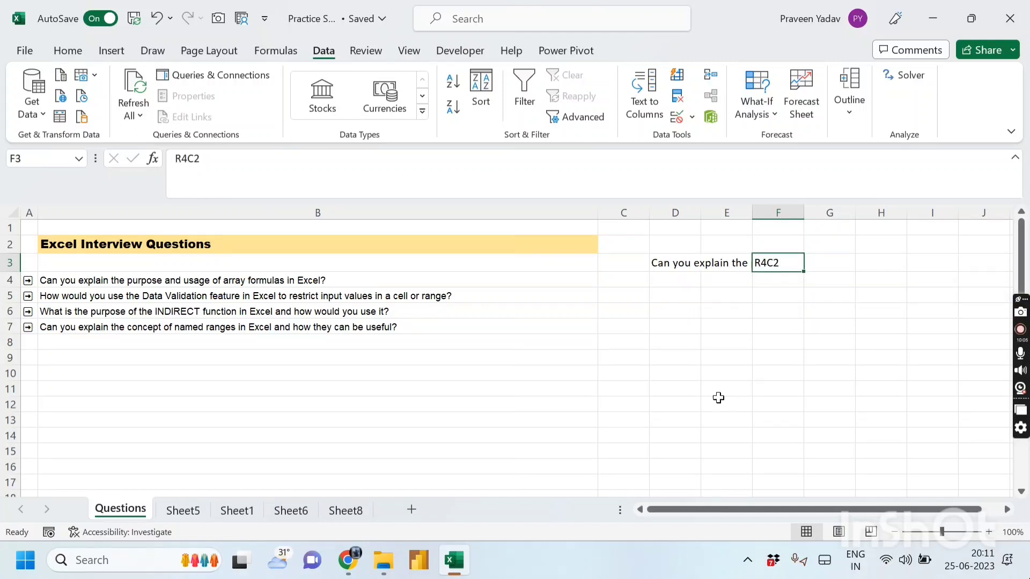
pyautogui.click(654, 268)
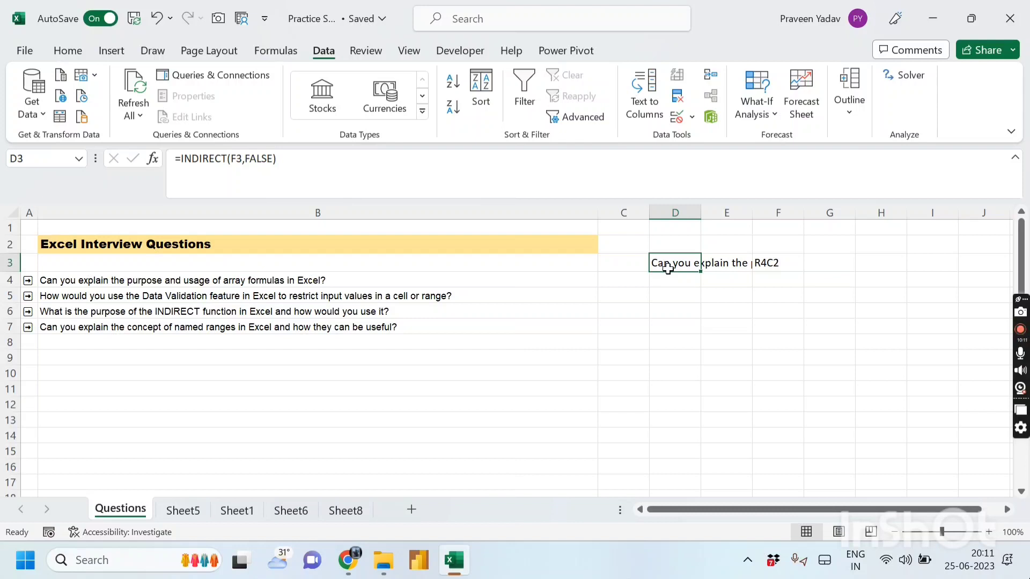
# Clear the text reference from F3 and the INDIRECT formula from D3
pyautogui.click(765, 263)
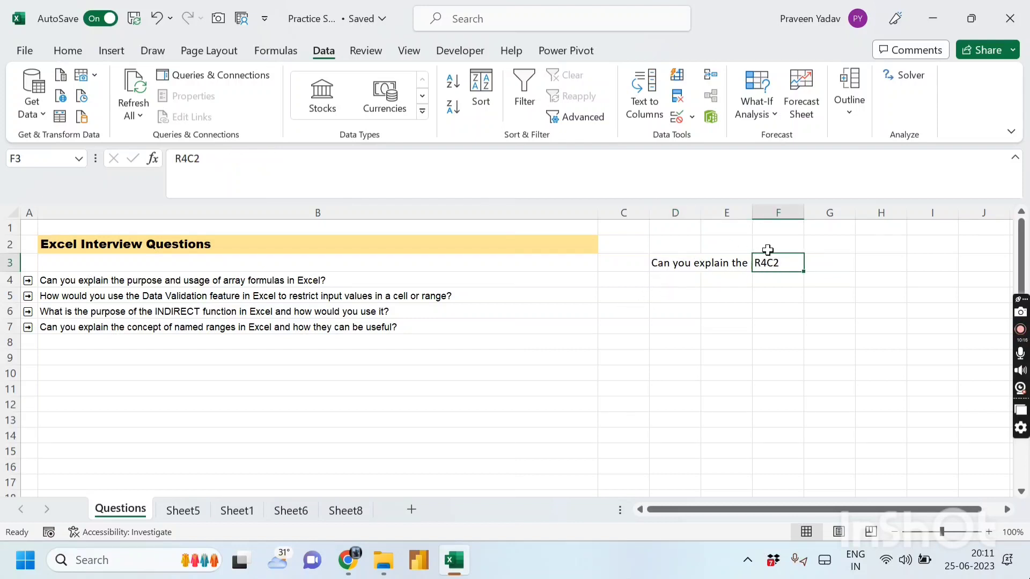
pyautogui.press('Delete')
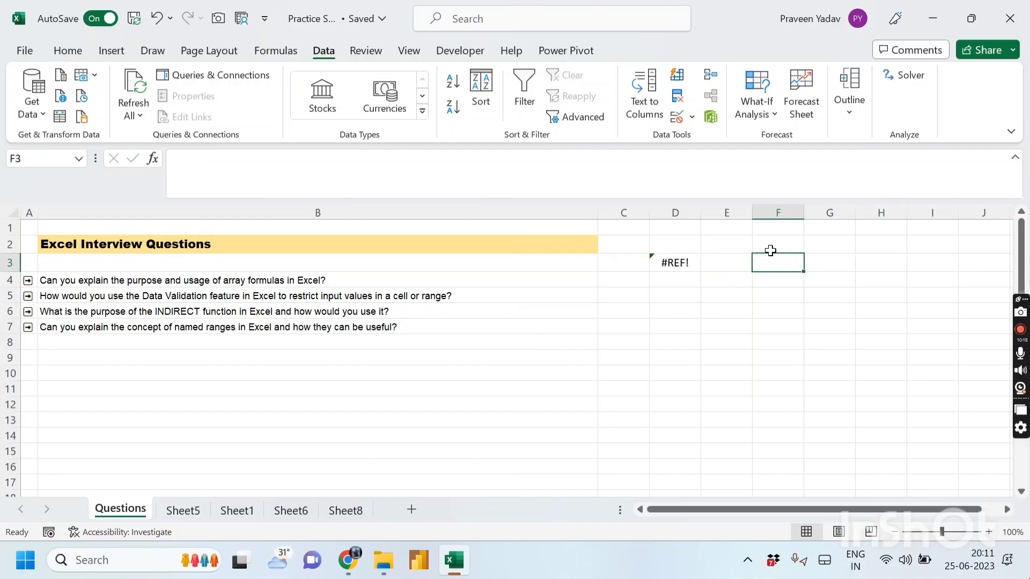
pyautogui.press('Left')
pyautogui.press('Left')
pyautogui.press('Left')
pyautogui.press('Right')
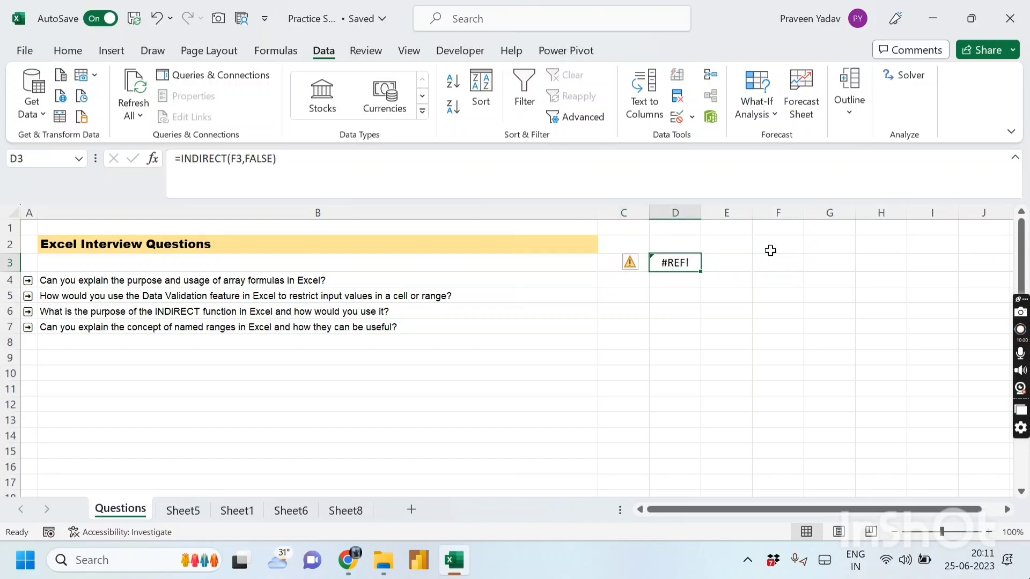
pyautogui.press('Delete')
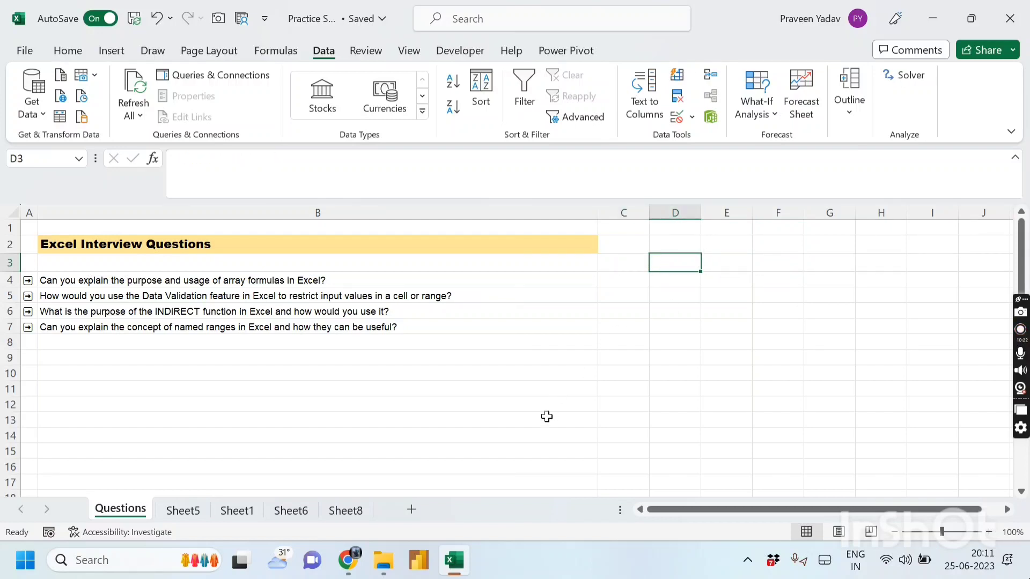
# Open the INDIRECT video in Media Player and watch the example finding the topper for a subject
pyautogui.click(383, 560)
pyautogui.doubleClick(244, 195)
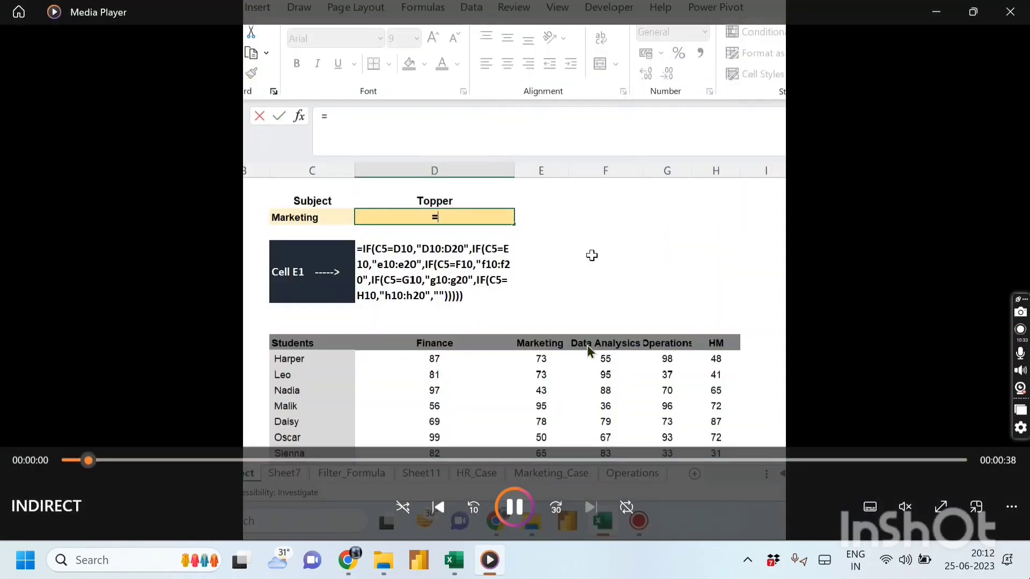
pyautogui.press('space')
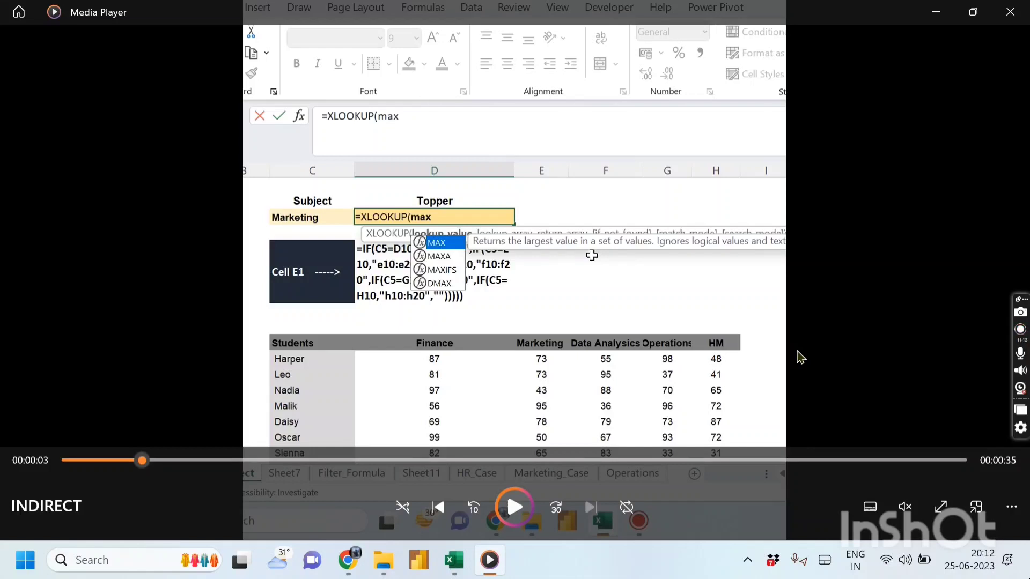
pyautogui.click(526, 512)
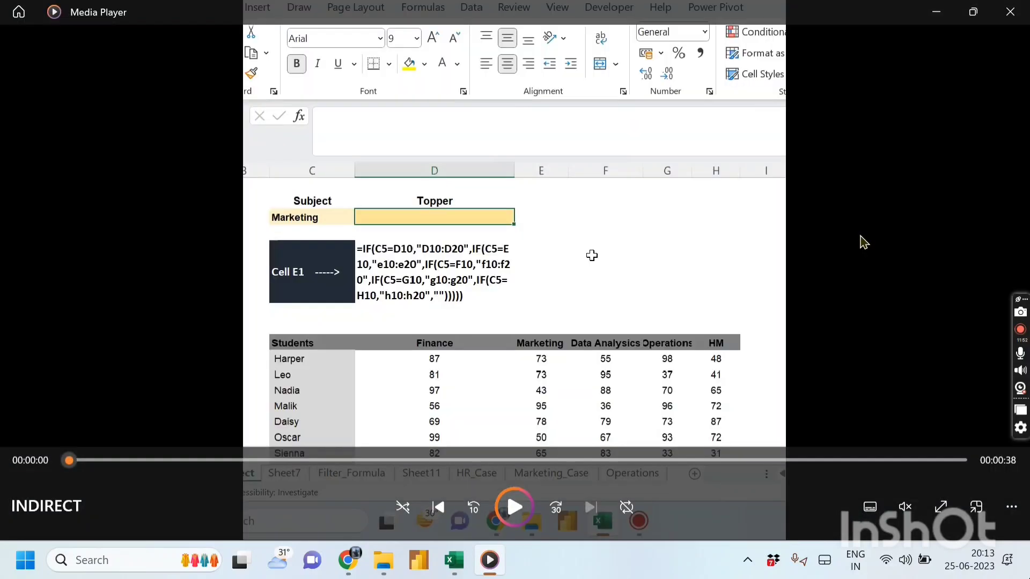
# Switch back to Excel and open Sheet8 with the employee name lists by department
pyautogui.click(454, 560)
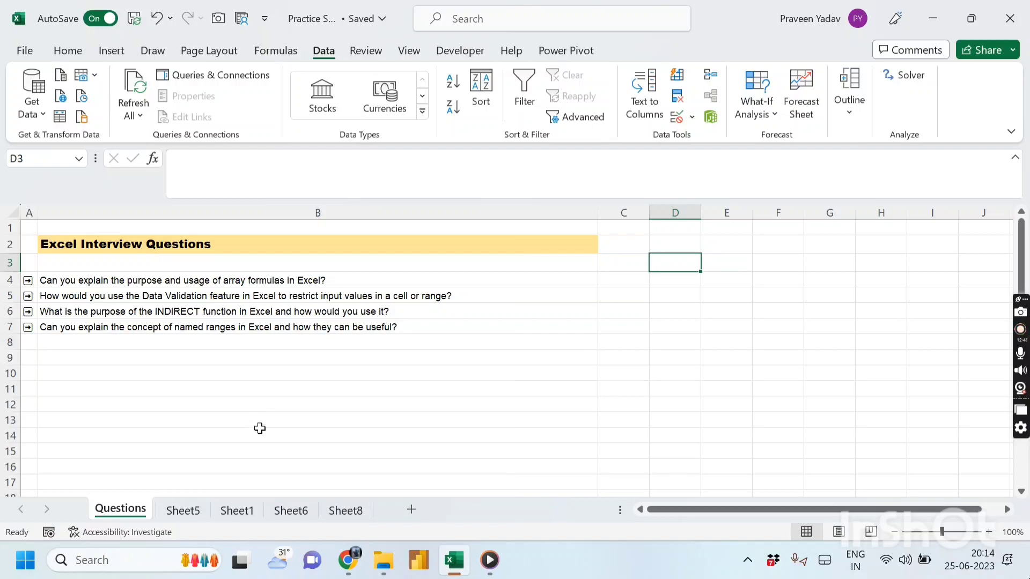
pyautogui.click(337, 513)
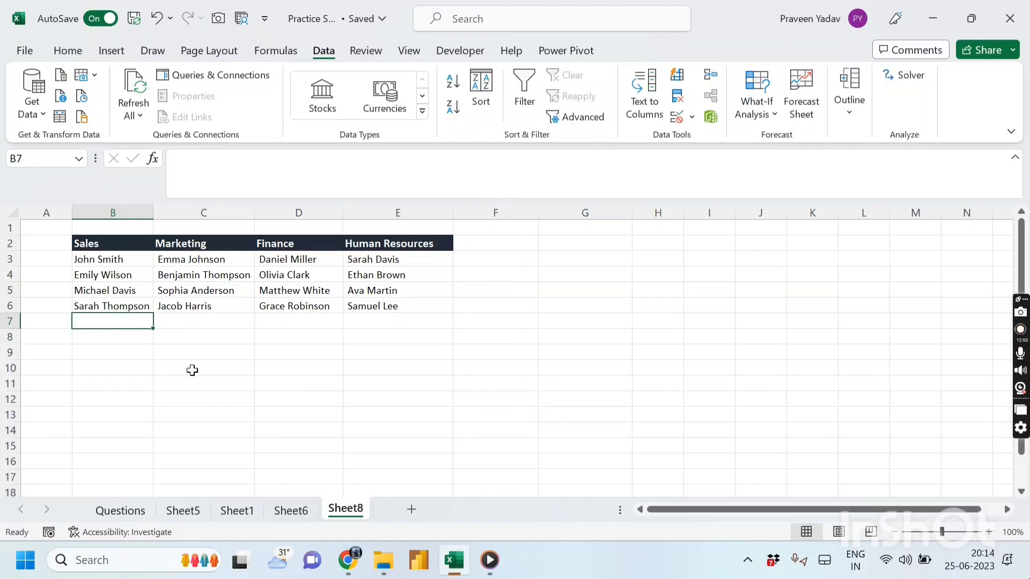
# Create named ranges from the department table B2:E6, taking the names from the top row only
pyautogui.click(103, 238)
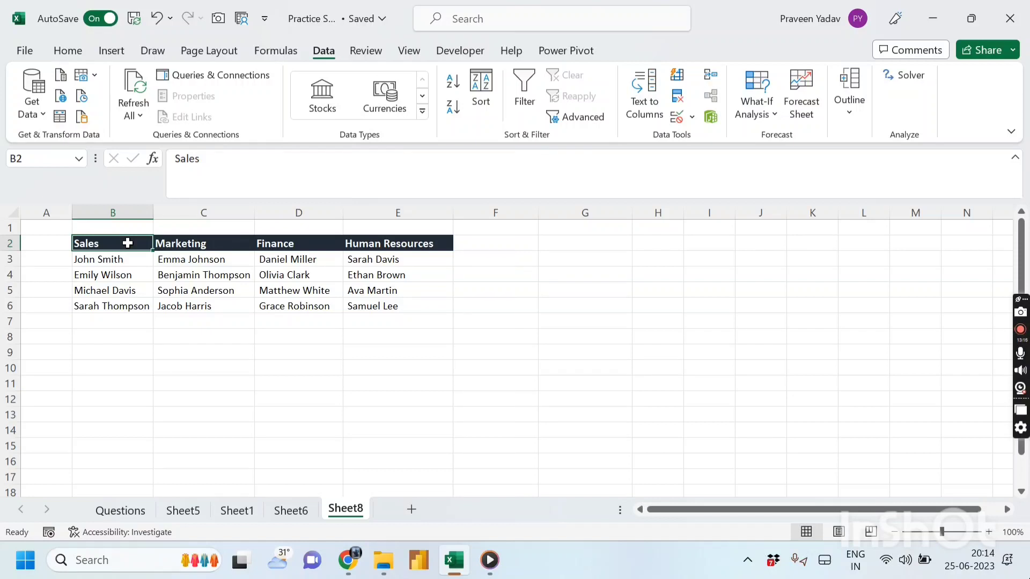
pyautogui.moveTo(127, 243); pyautogui.dragTo(397, 307)
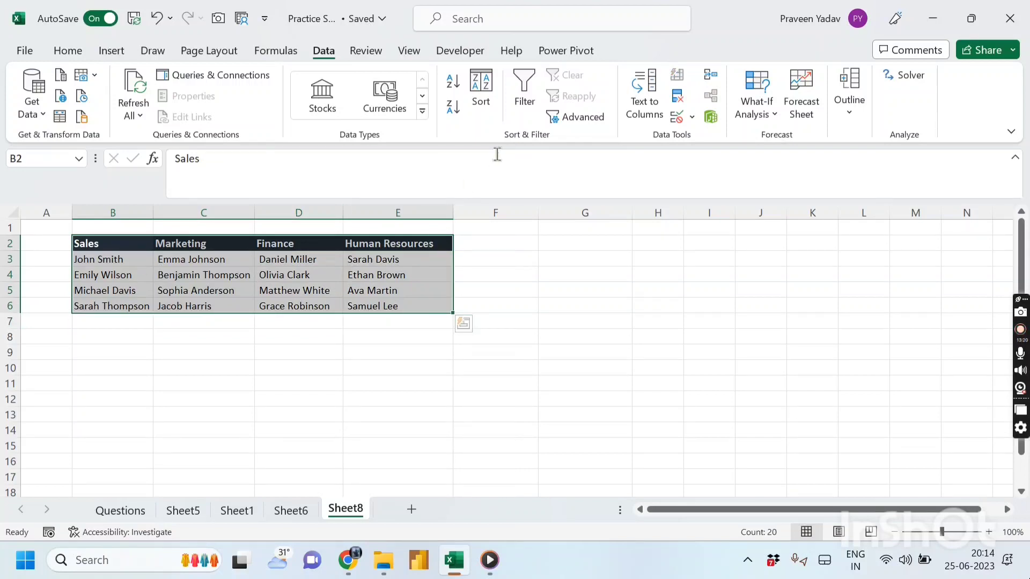
pyautogui.click(271, 50)
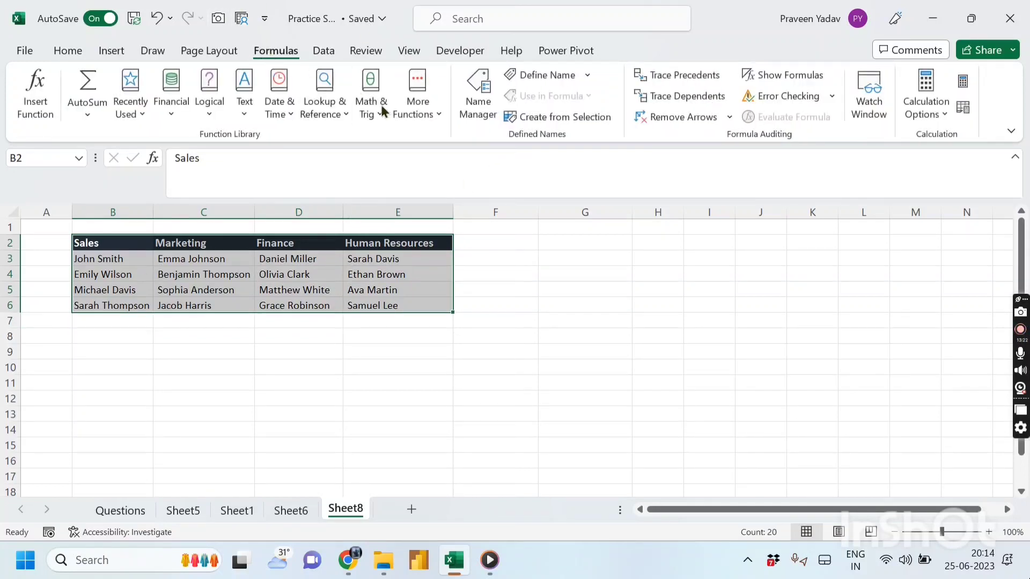
pyautogui.click(565, 114)
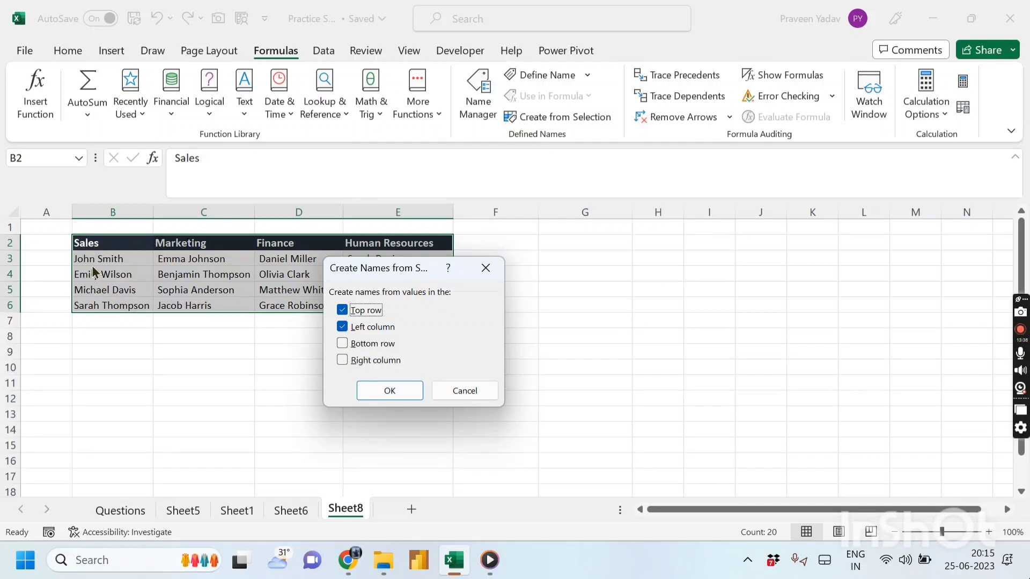
pyautogui.click(343, 327)
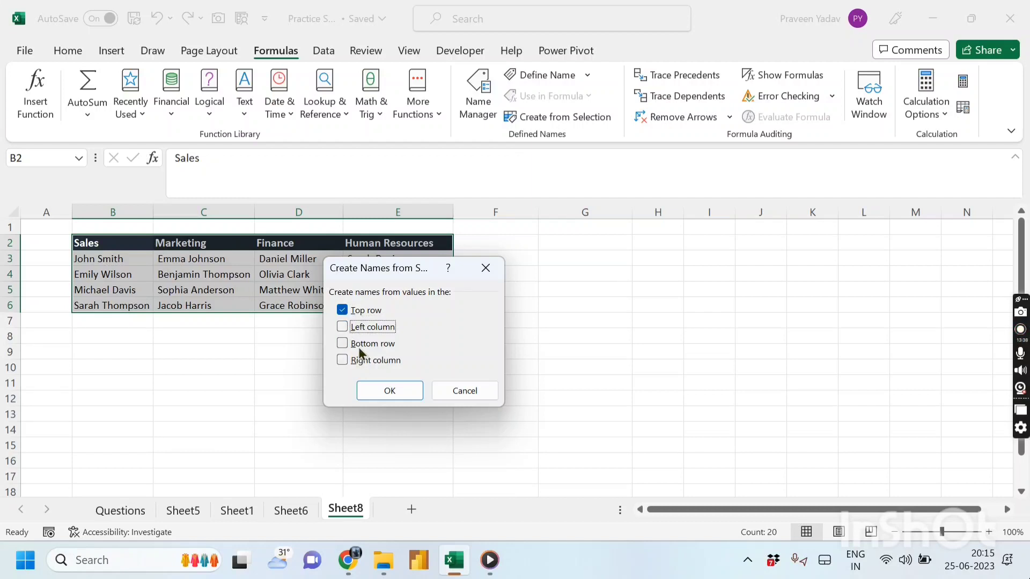
pyautogui.click(391, 393)
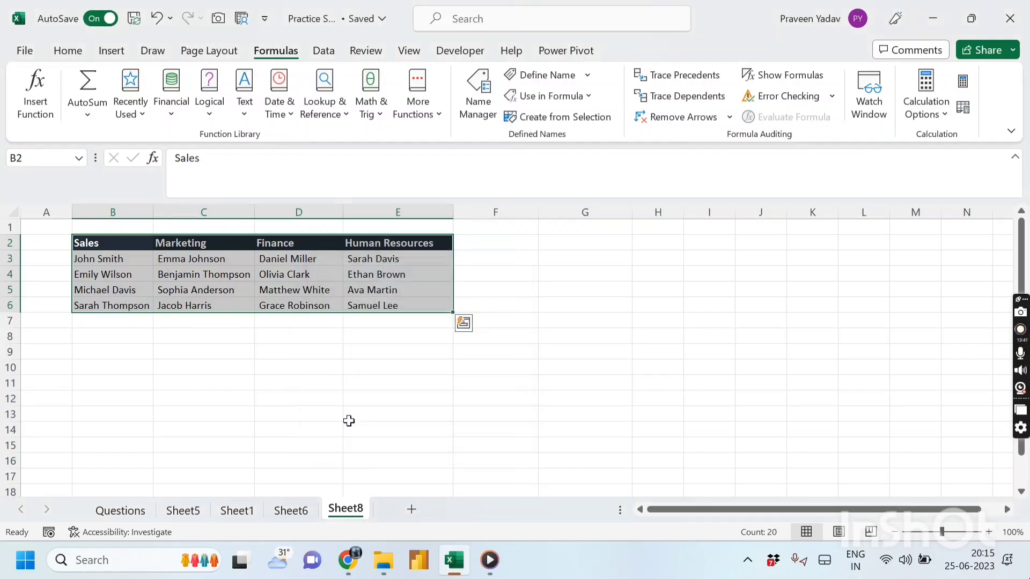
# Review the department named ranges and their cell references in the Name Manager, and close it
pyautogui.click(122, 323)
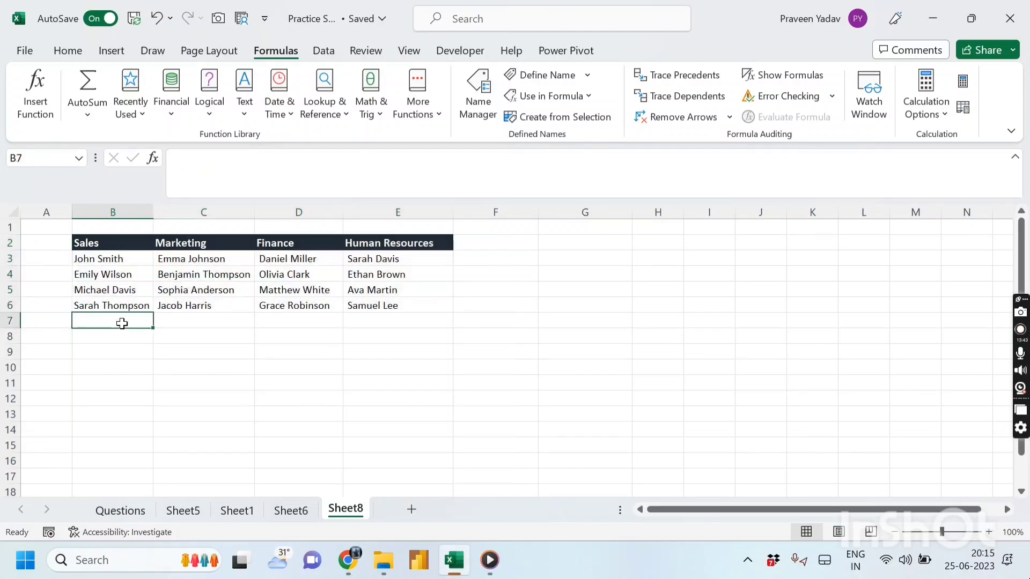
pyautogui.click(482, 88)
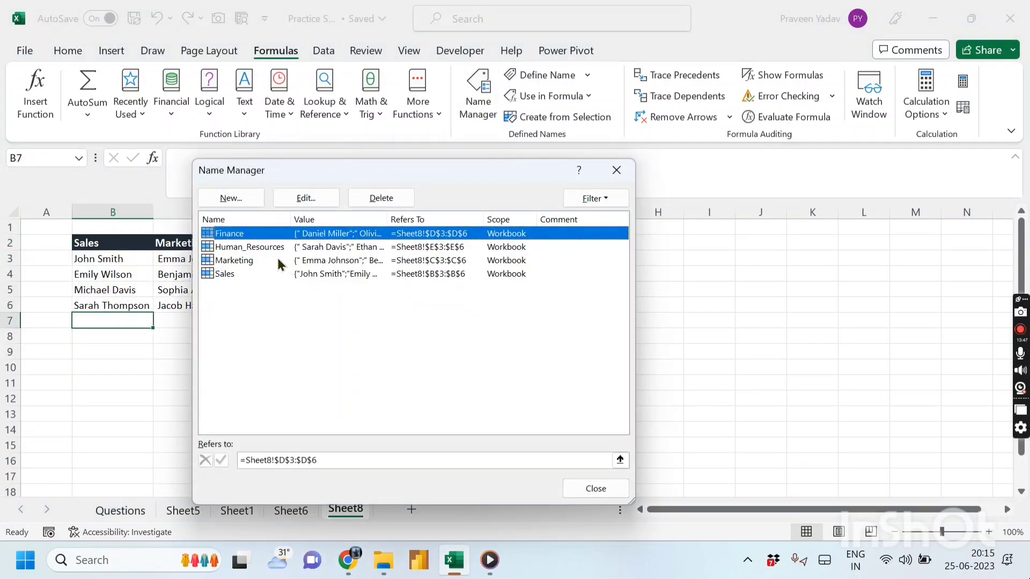
pyautogui.click(616, 170)
pyautogui.click(203, 321)
# Enter =Sales in G2 to list the employees of the Sales named range
pyautogui.click(585, 290)
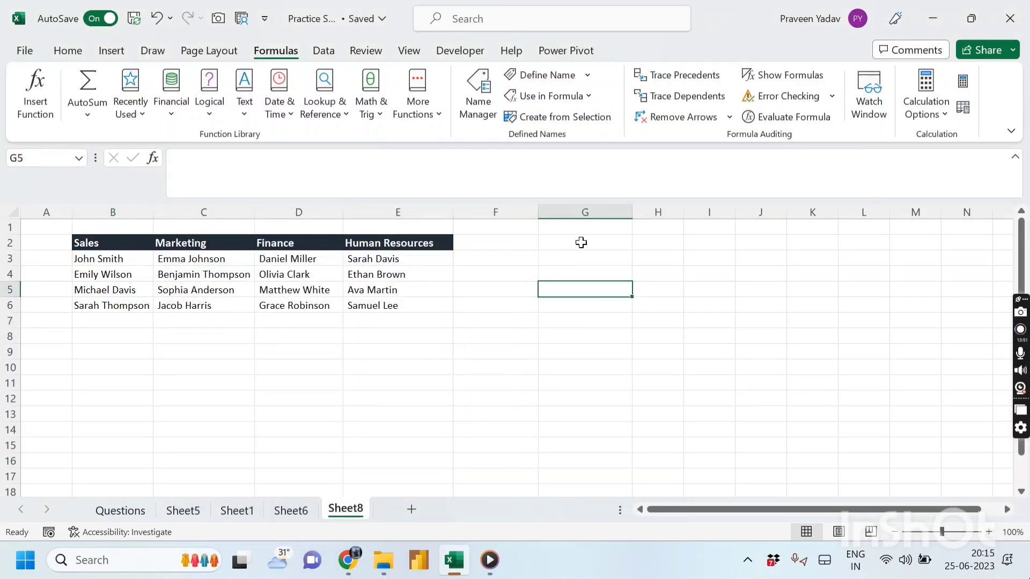
pyautogui.click(581, 242)
pyautogui.write('=')
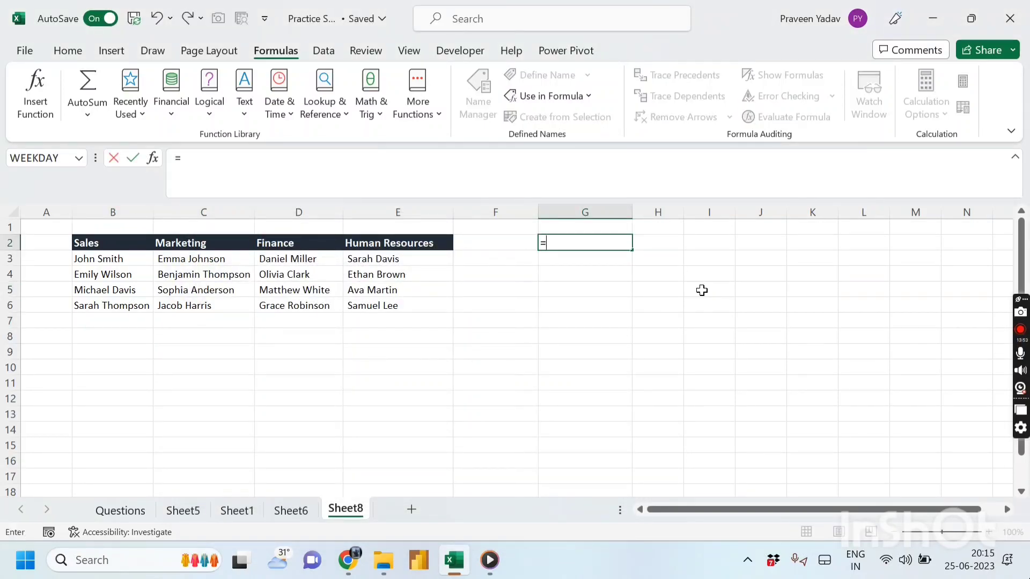
pyautogui.write('sa')
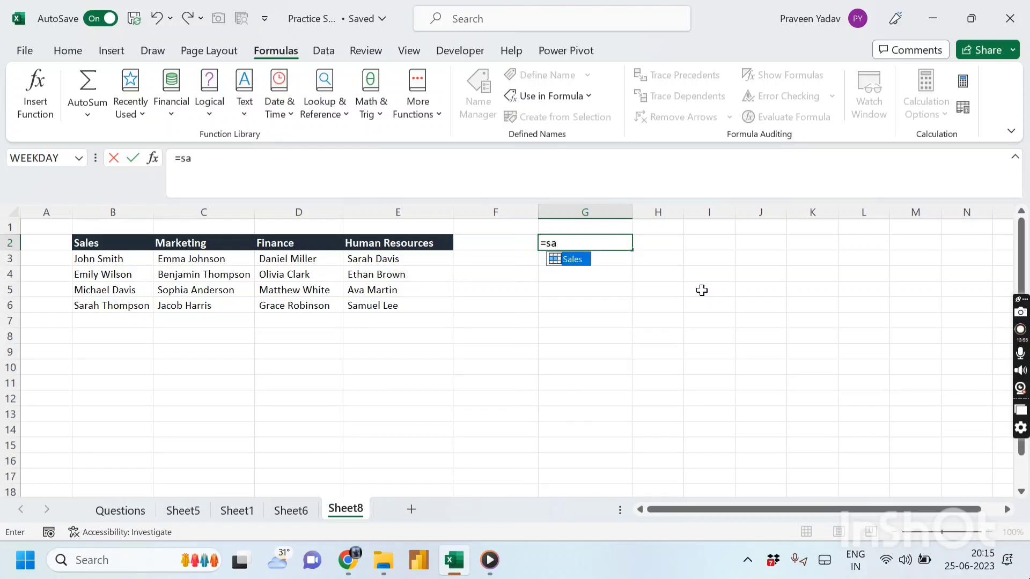
pyautogui.press('Tab')
pyautogui.press('Return')
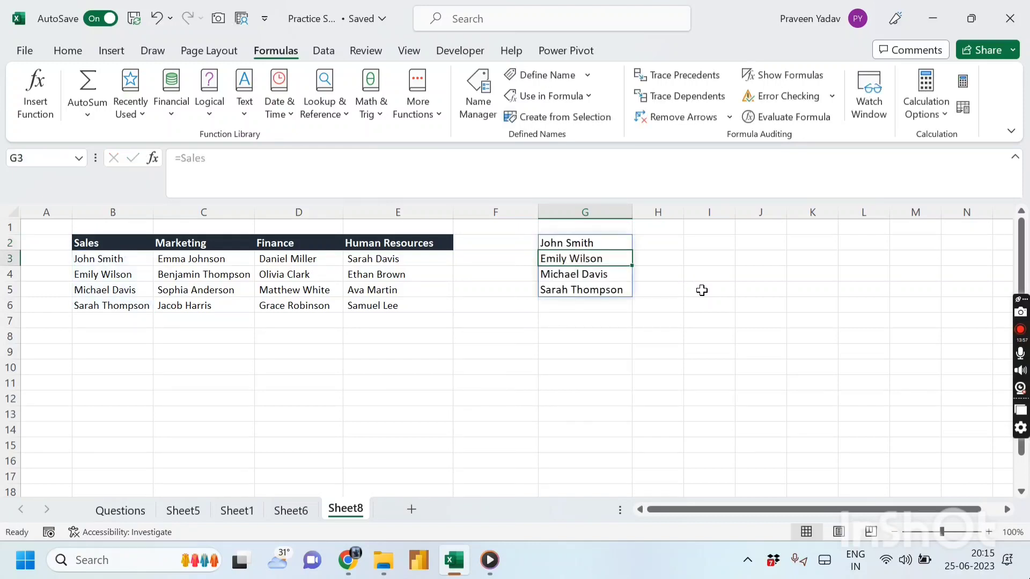
# Enter =Finance in G9 to list the employees of the Finance named range, correcting any incomplete name in the formula
pyautogui.click(603, 351)
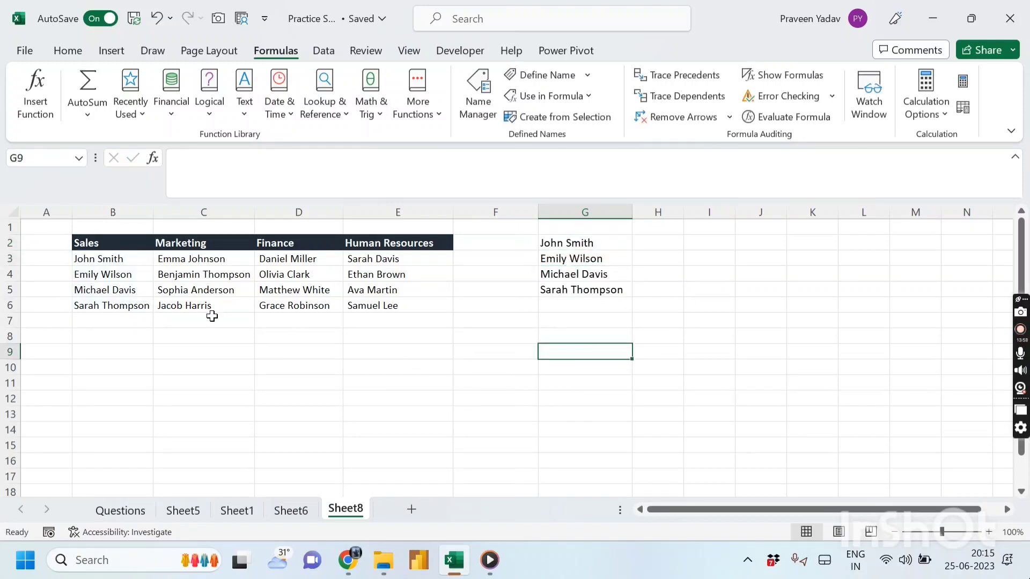
pyautogui.write('=fi')
pyautogui.click(571, 397)
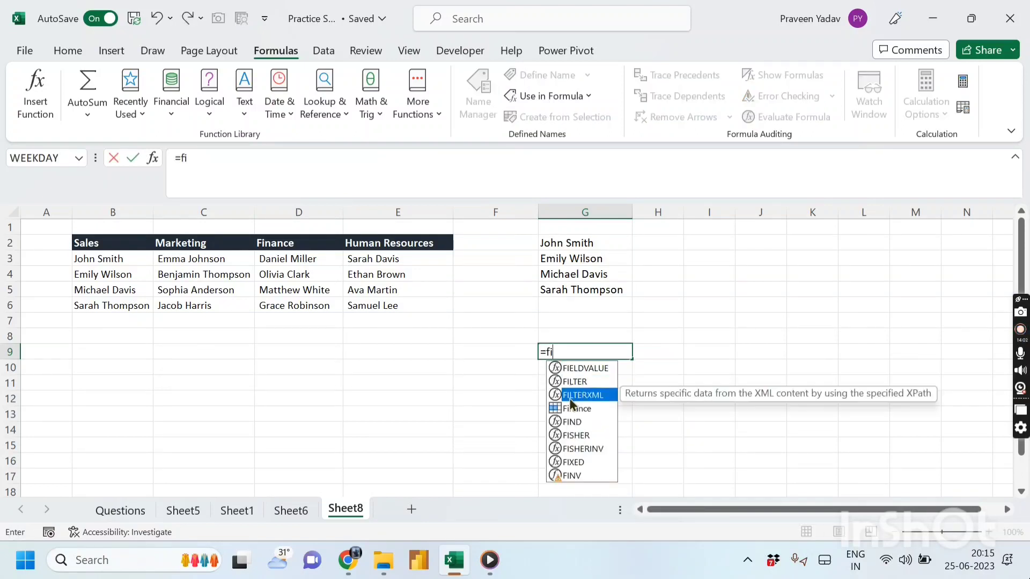
pyautogui.click(572, 406)
pyautogui.press('Return')
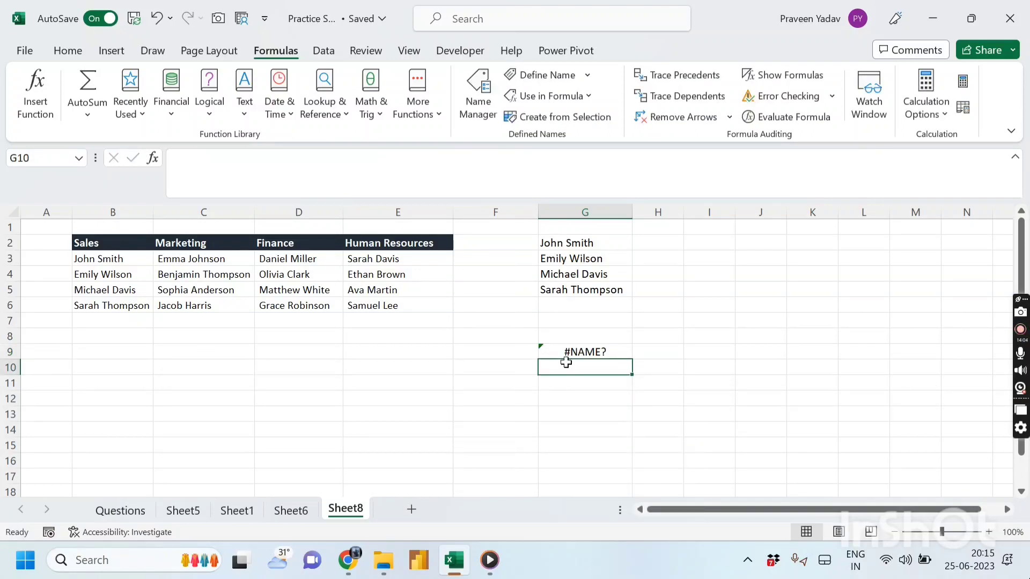
pyautogui.click(595, 350)
pyautogui.click(355, 175)
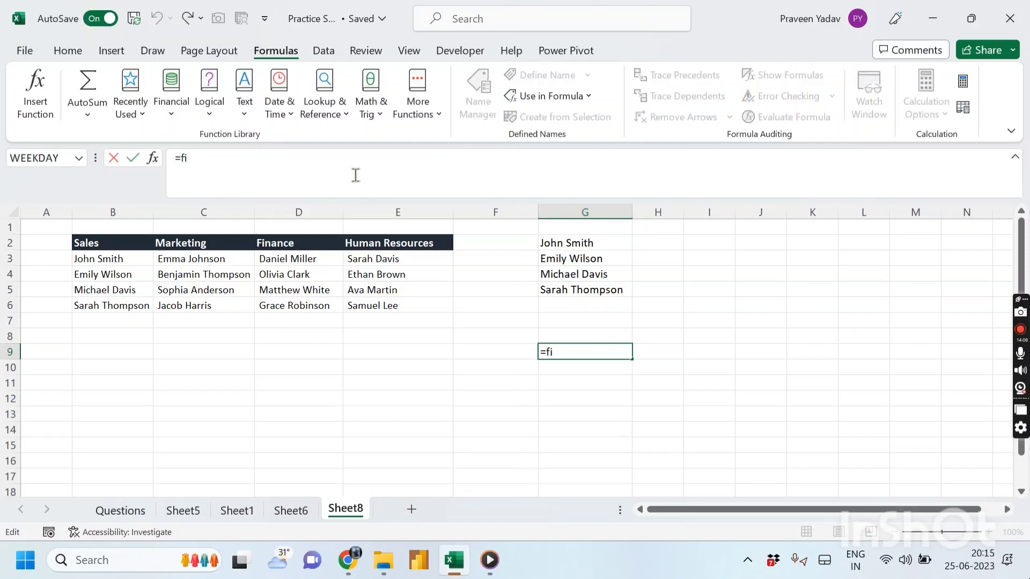
pyautogui.press('BackSpace')
pyautogui.write('in')
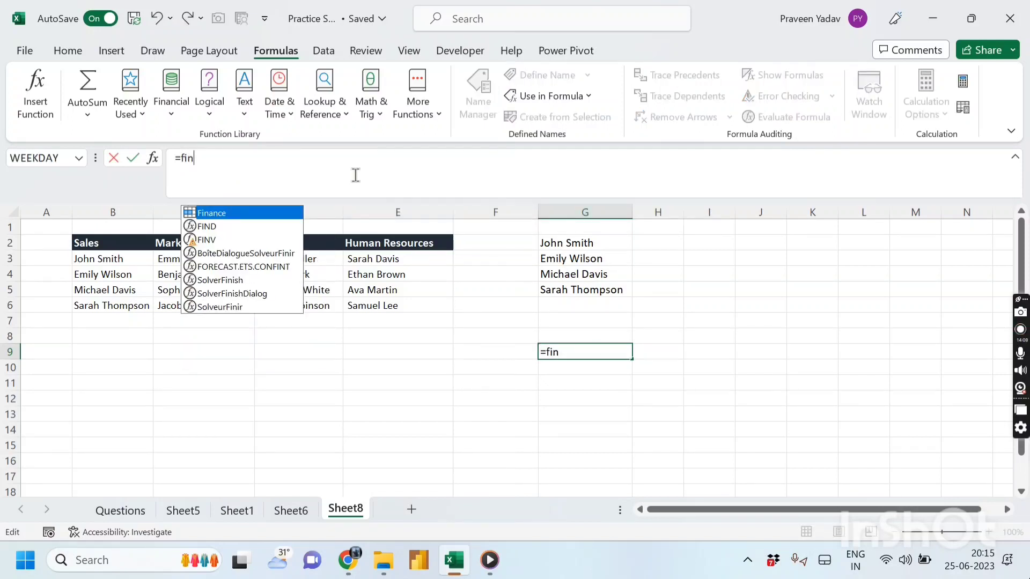
pyautogui.press('Tab')
pyautogui.press('Return')
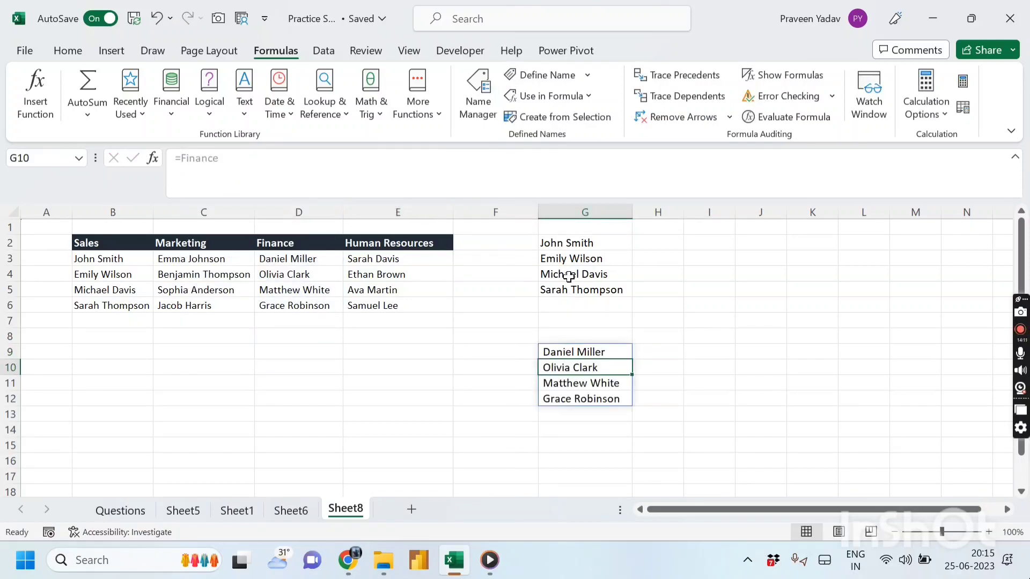
pyautogui.click(668, 319)
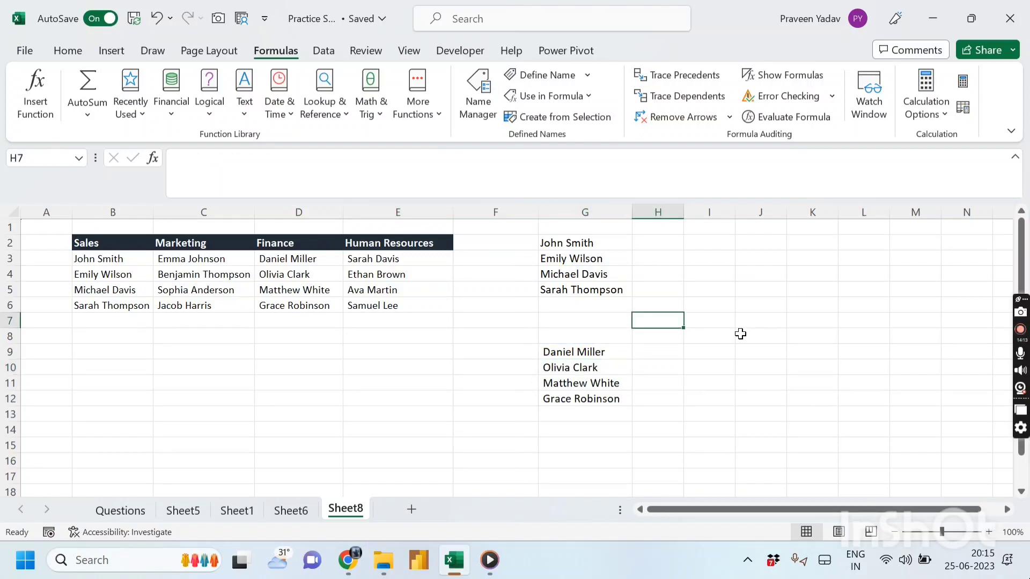